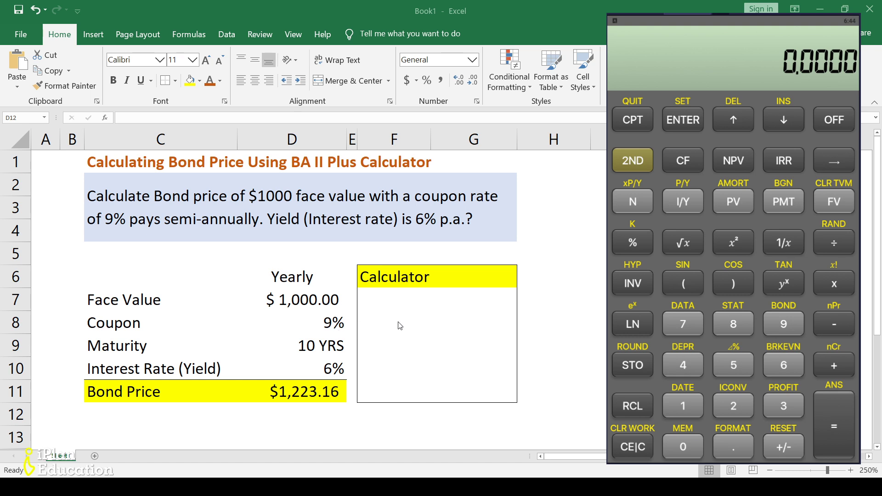
Enter the label FV in F7 and its value 1000 in G7.
{"action": "left_click", "coordinate": [383, 298]}
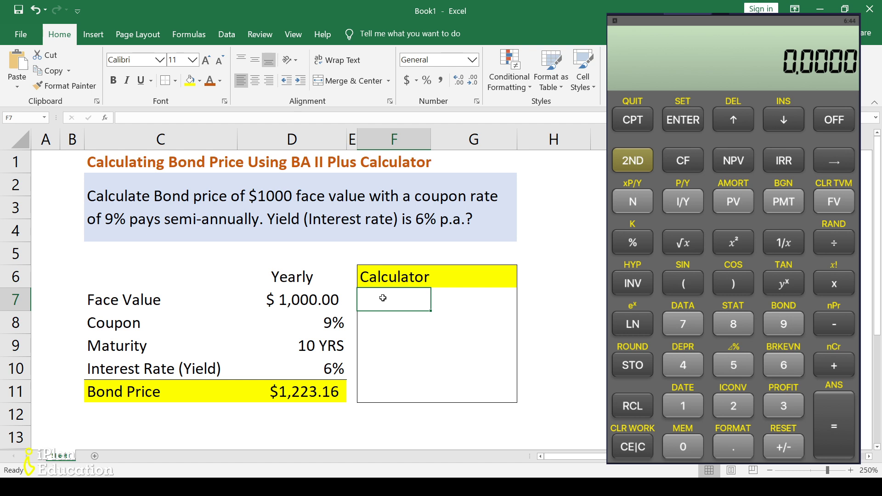
{"action": "type", "text": "FV"}
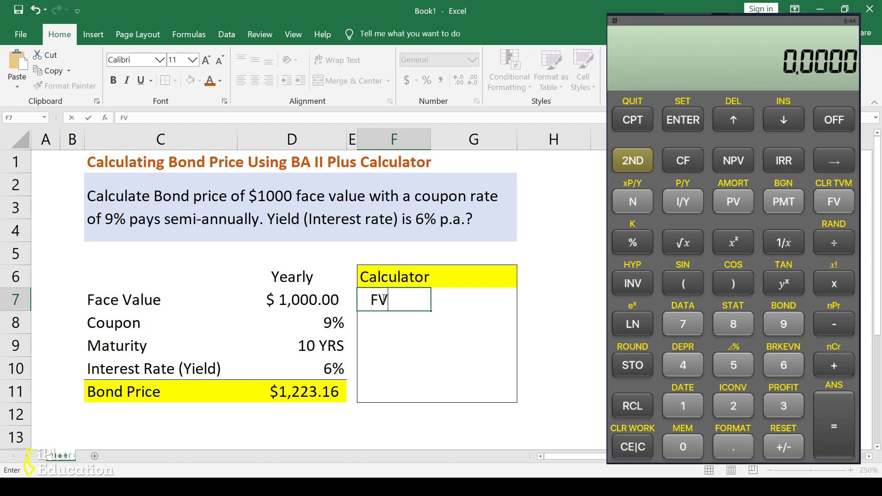
{"action": "key", "text": "Tab"}
{"action": "type", "text": "1000"}
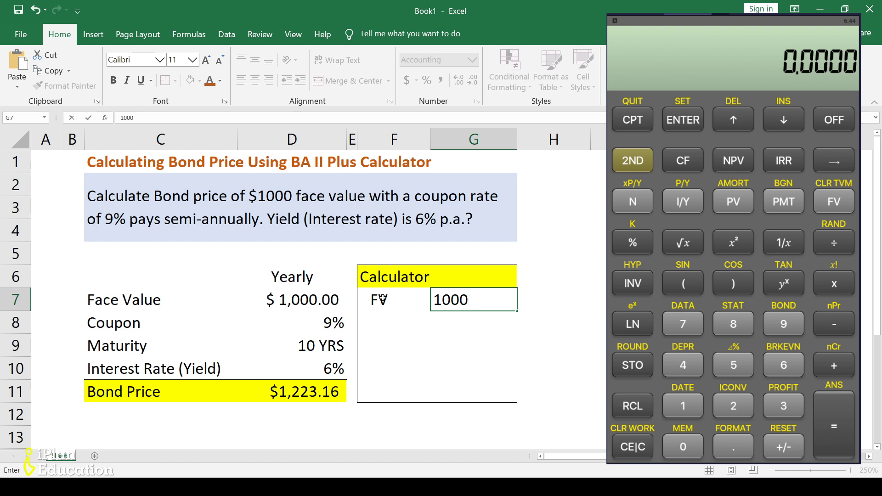
{"action": "key", "text": "Return"}
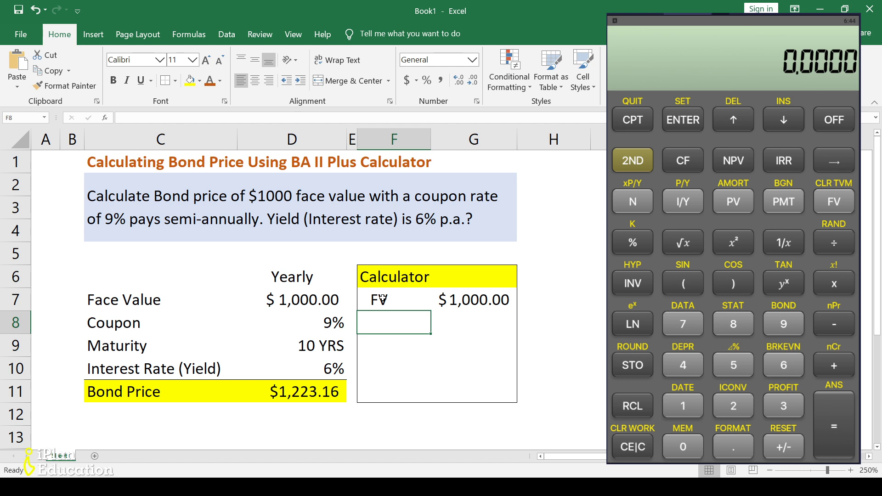
Enter the label PMT in F8 and begin a formula beside it in G8.
{"action": "type", "text": "PMT"}
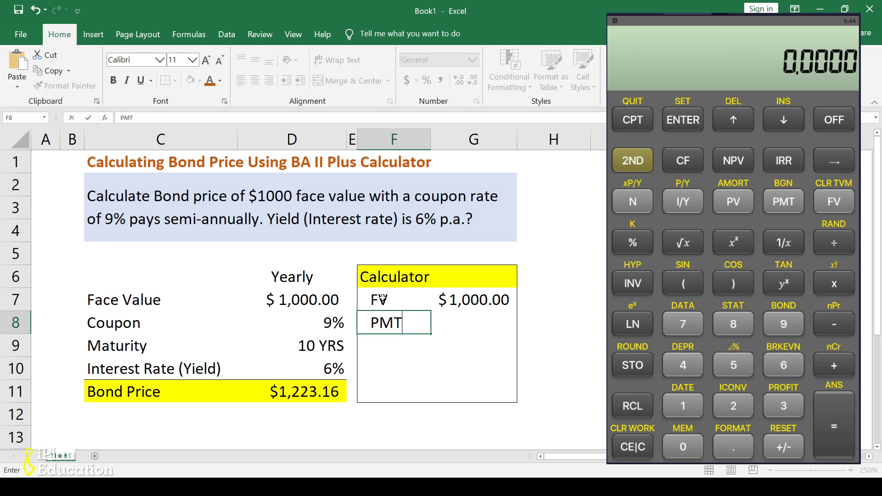
{"action": "key", "text": "Tab"}
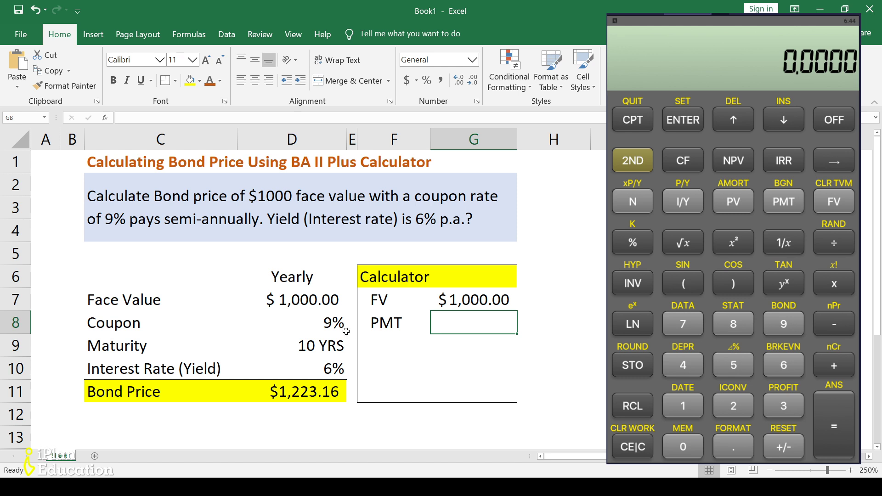
{"action": "type", "text": "="}
{"action": "left_click", "coordinate": [316, 301]}
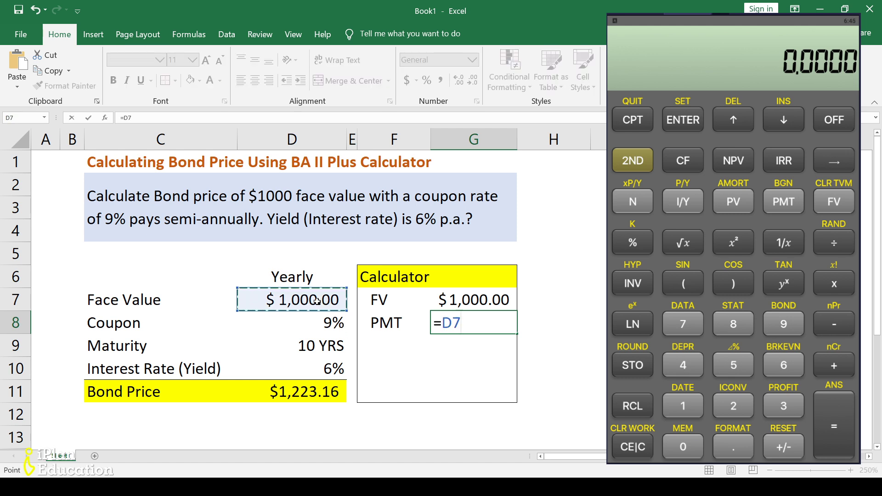
{"action": "type", "text": "/"}
{"action": "key", "text": "BackSpace"}
{"action": "key", "text": "BackSpace"}
{"action": "key", "text": "BackSpace"}
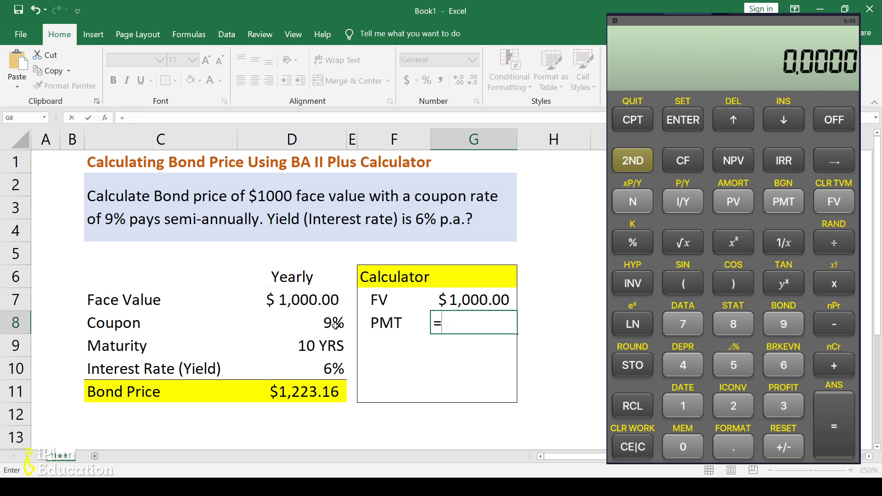
Complete the semi-annual coupon payment formula in G8 as =D8/2*D7.
{"action": "left_click", "coordinate": [335, 326]}
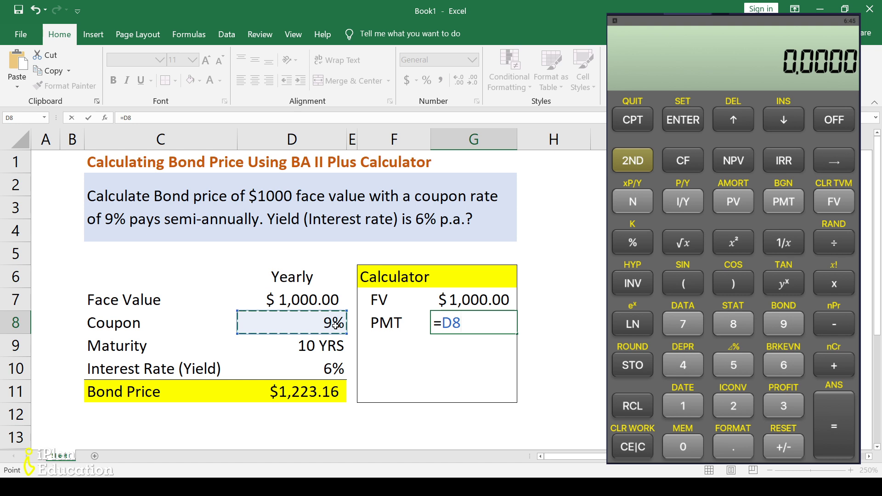
{"action": "type", "text": "/2"}
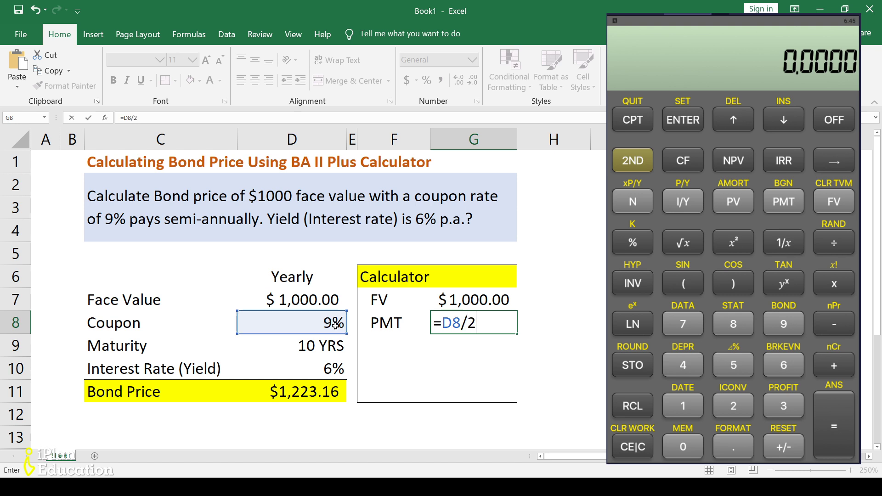
{"action": "type", "text": "*"}
{"action": "left_click", "coordinate": [325, 298]}
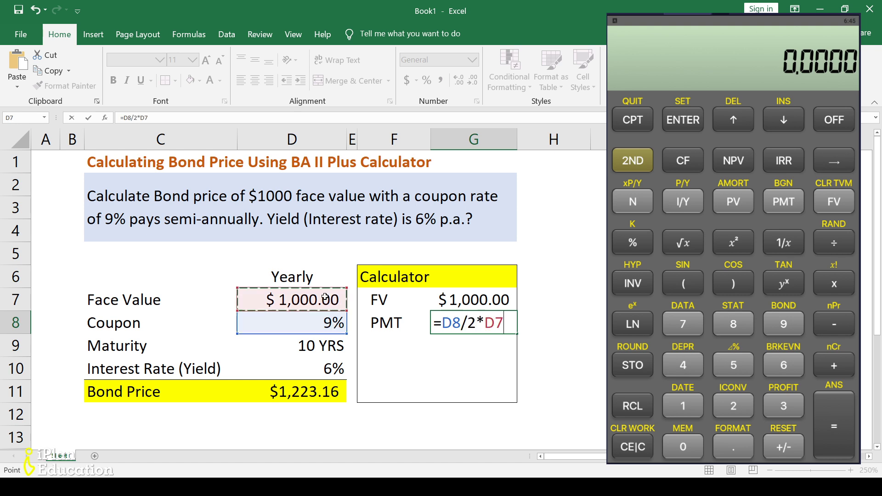
{"action": "key", "text": "Return"}
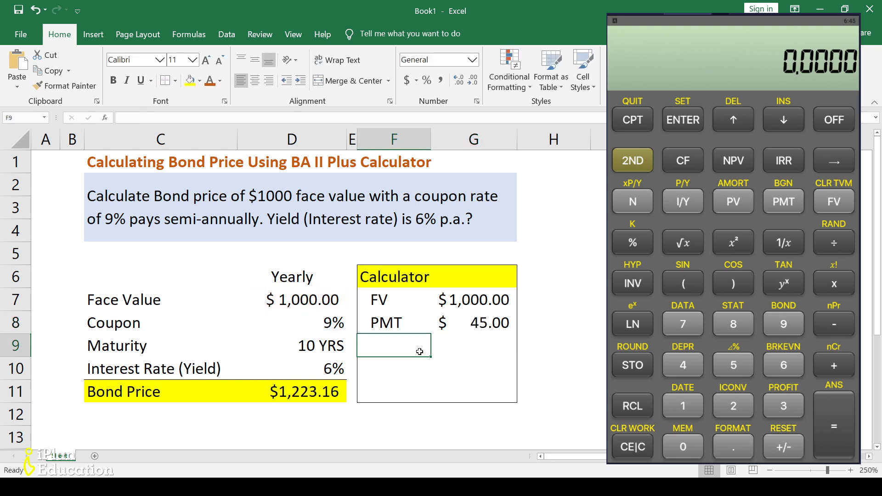
{"action": "left_click", "coordinate": [472, 326]}
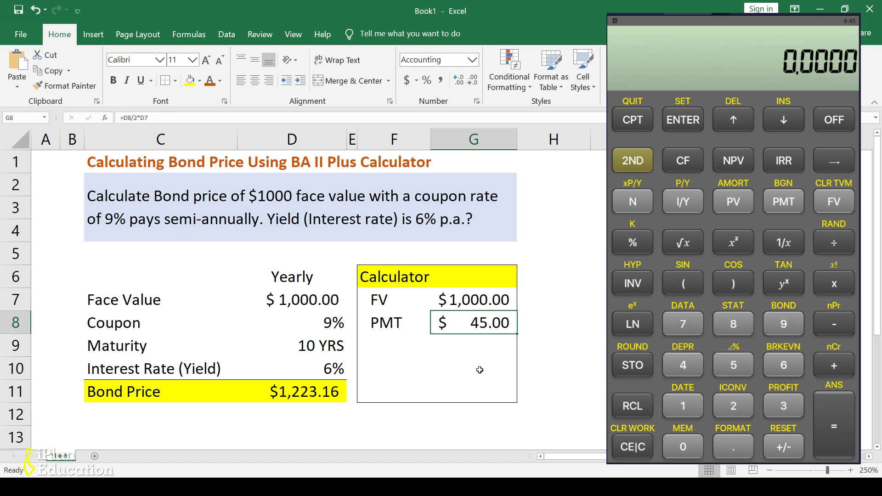
Enter the label N in F9 and calculate the number of periods in G9 with =D9*2.
{"action": "left_click", "coordinate": [394, 348]}
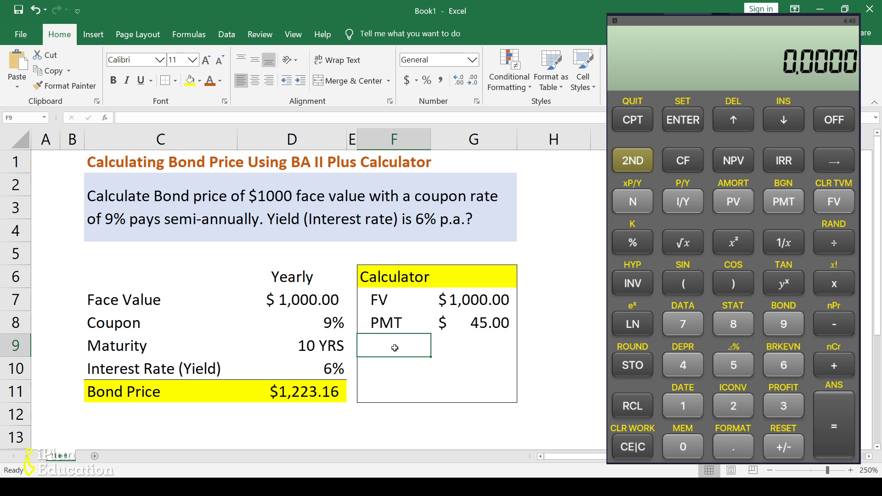
{"action": "type", "text": "N"}
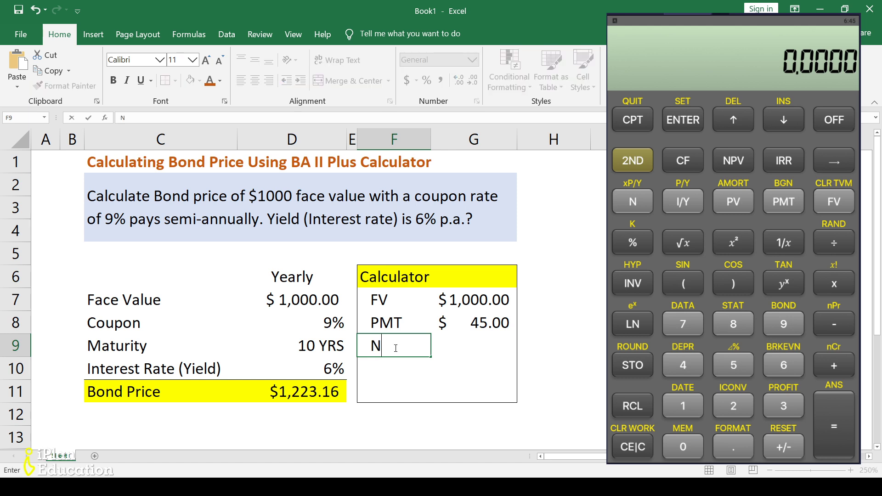
{"action": "left_click", "coordinate": [453, 352]}
{"action": "type", "text": "="}
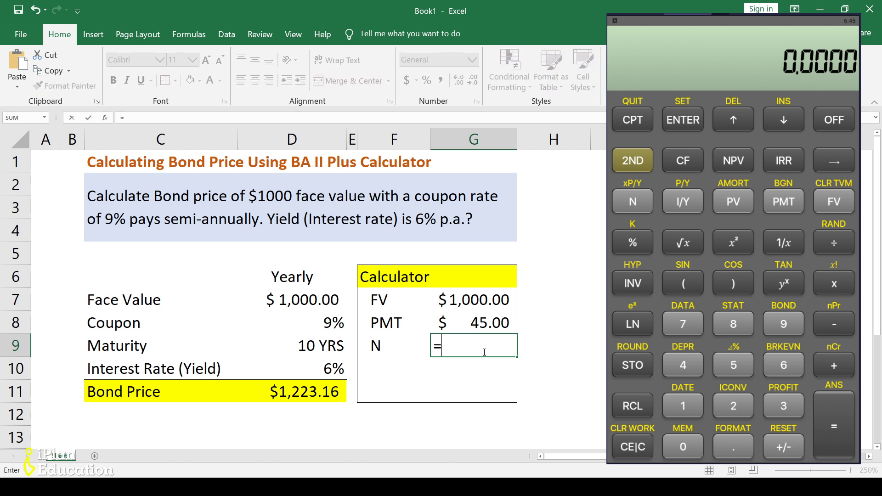
{"action": "left_click", "coordinate": [300, 344]}
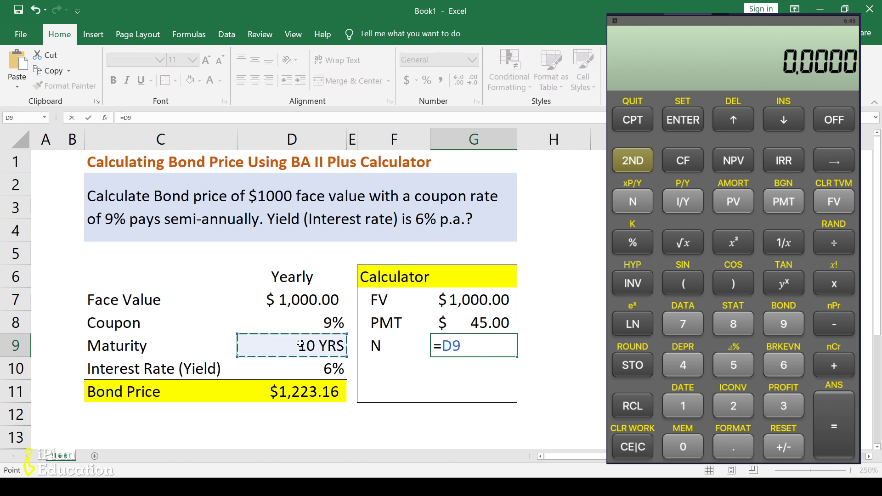
{"action": "type", "text": "*2"}
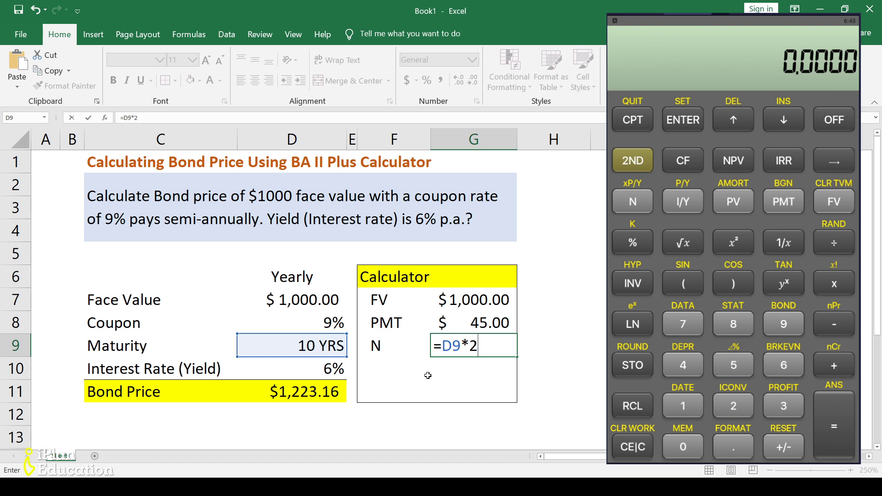
{"action": "key", "text": "Return"}
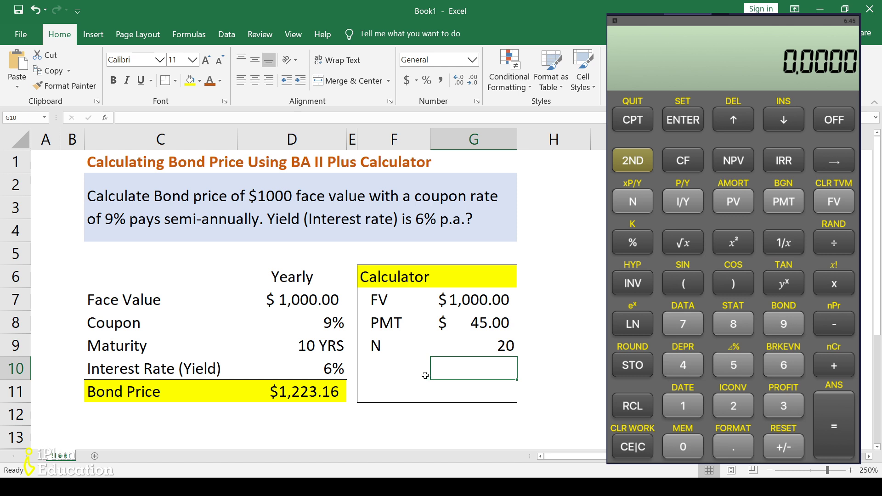
Enter the label I/Y in F10 and the annual yield 6 in G10.
{"action": "left_click", "coordinate": [375, 366]}
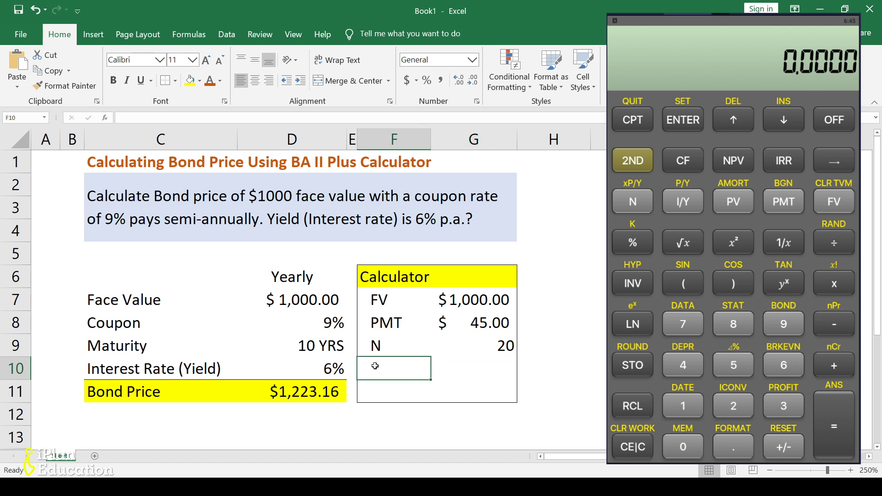
{"action": "type", "text": "I/Y"}
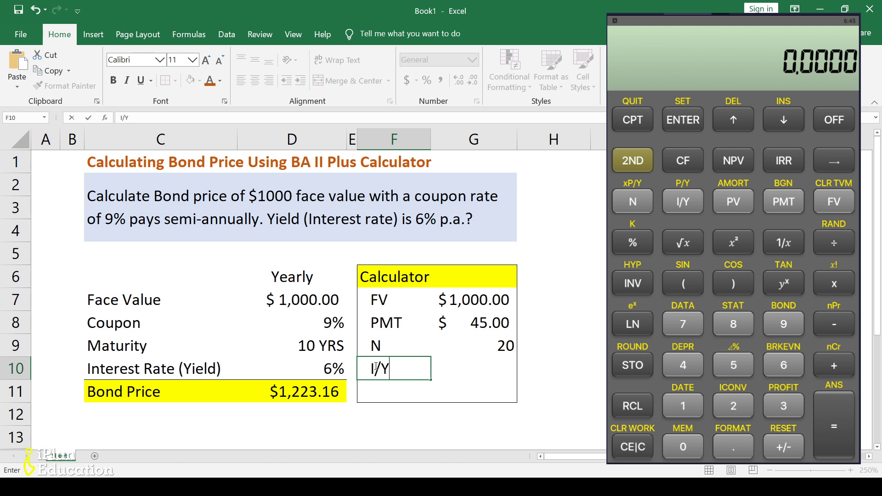
{"action": "key", "text": "Tab"}
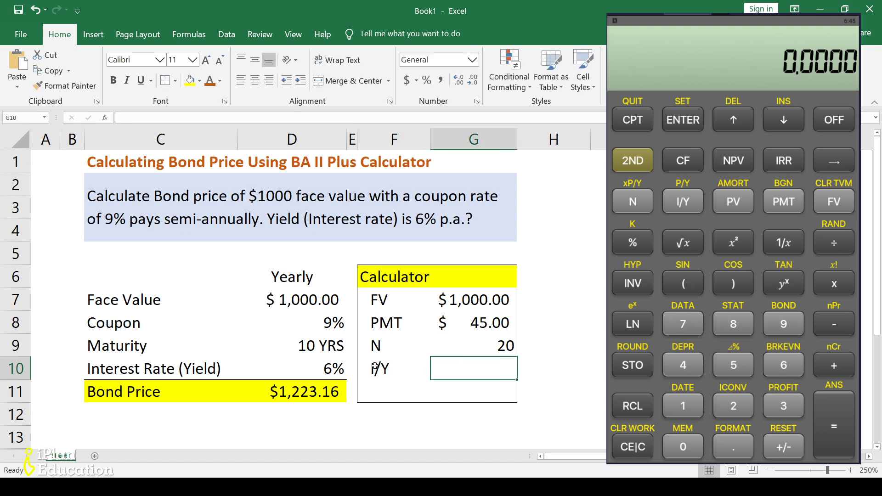
{"action": "type", "text": "6"}
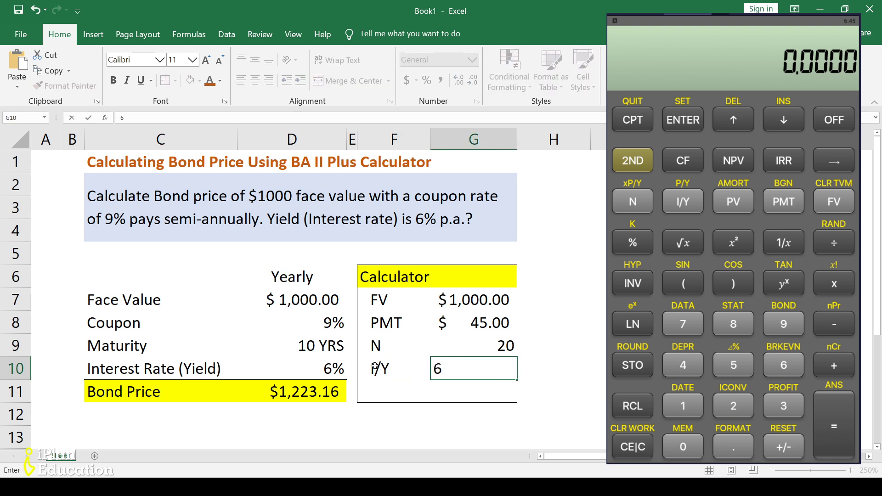
{"action": "key", "text": "Return"}
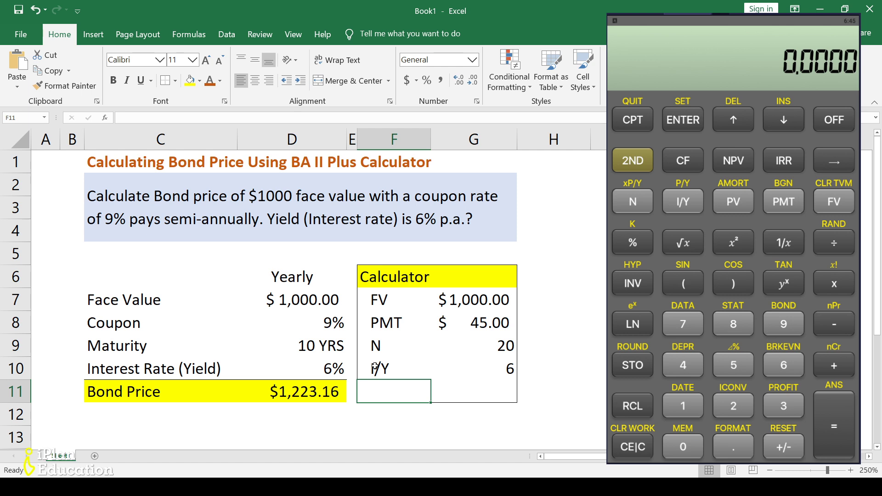
Enter the label P/Y in F11 and the payments per year, 2, in G11.
{"action": "type", "text": "p"}
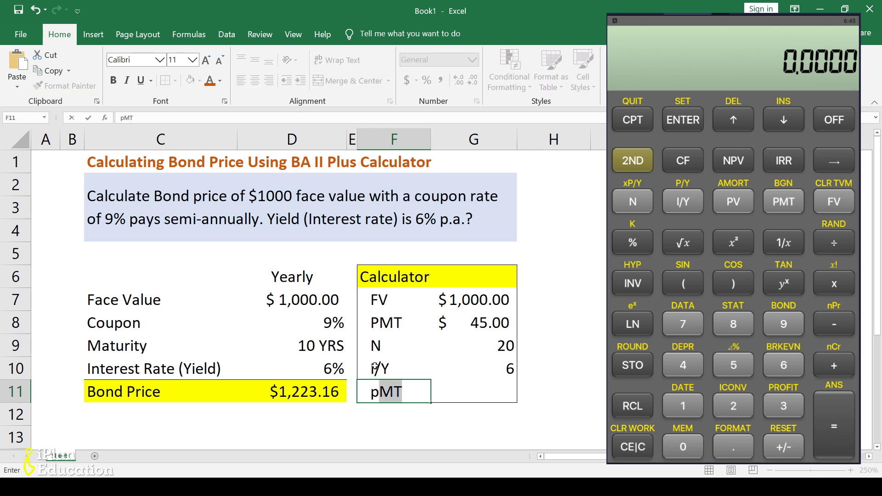
{"action": "key", "text": "BackSpace"}
{"action": "key", "text": "BackSpace"}
{"action": "type", "text": "P/Y"}
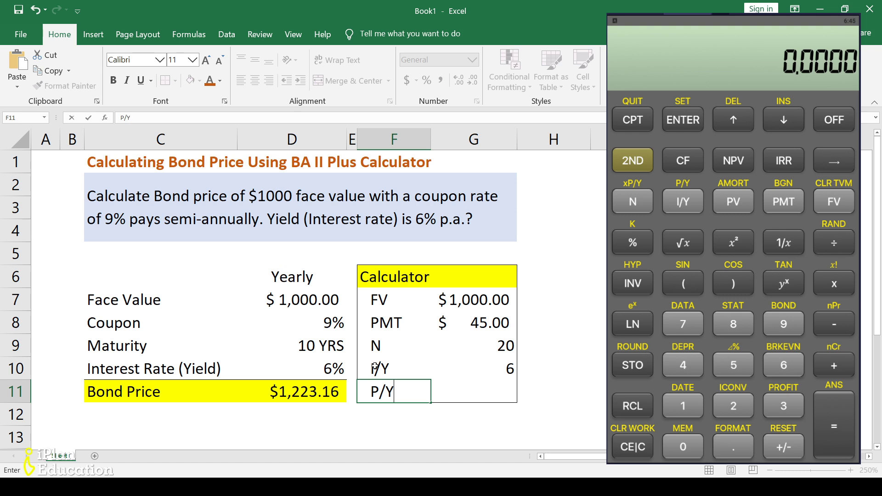
{"action": "key", "text": "Tab"}
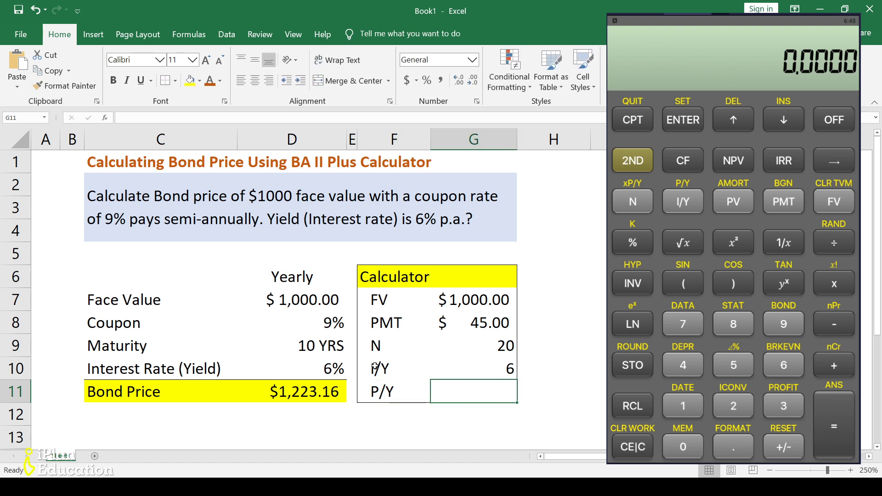
{"action": "type", "text": "2"}
{"action": "key", "text": "Return"}
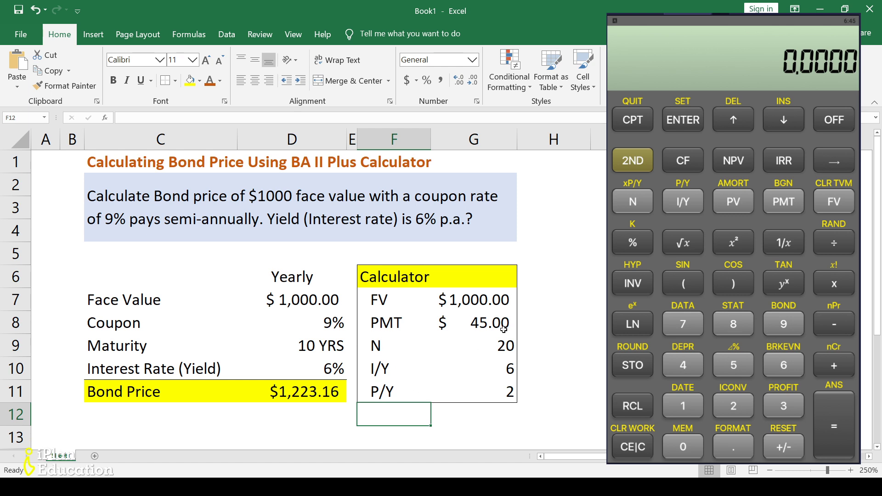
{"action": "left_click", "coordinate": [498, 423]}
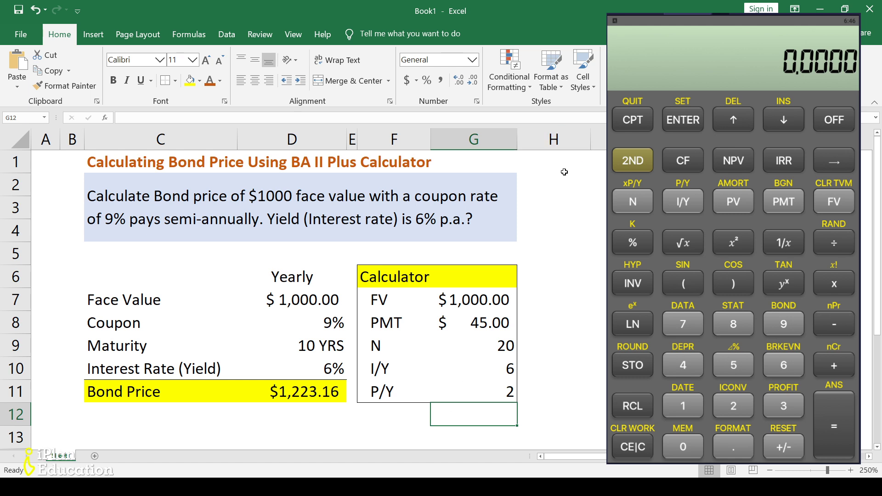
On the BA II Plus calculator, clear the TVM memory and set P/Y to 2, returning to the standard mode.
{"action": "left_click", "coordinate": [642, 160]}
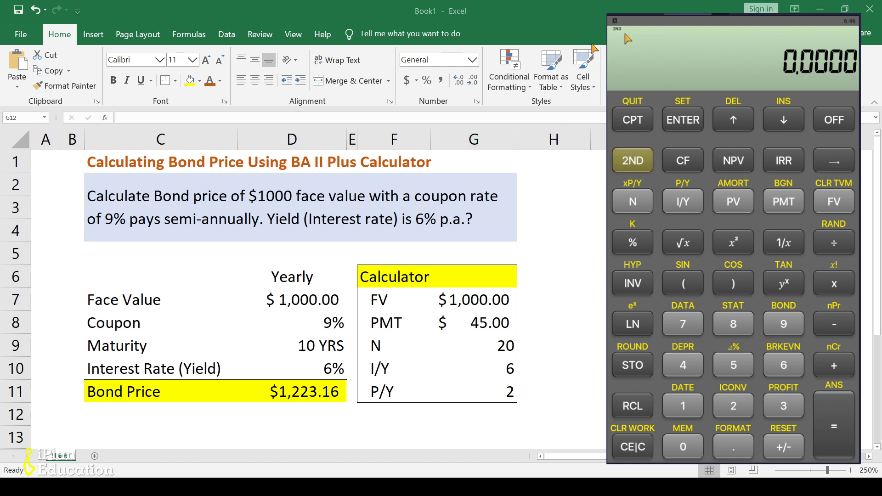
{"action": "left_click", "coordinate": [828, 202]}
{"action": "left_click", "coordinate": [646, 163]}
{"action": "left_click", "coordinate": [688, 207]}
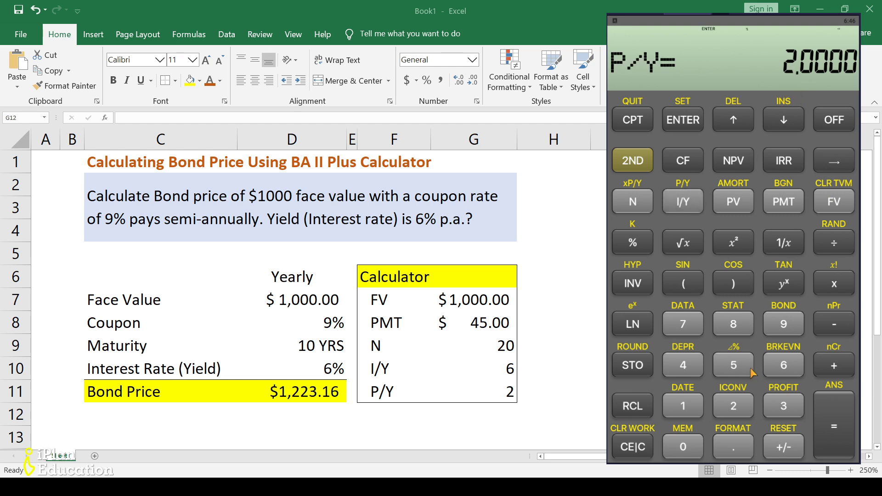
{"action": "left_click", "coordinate": [734, 407]}
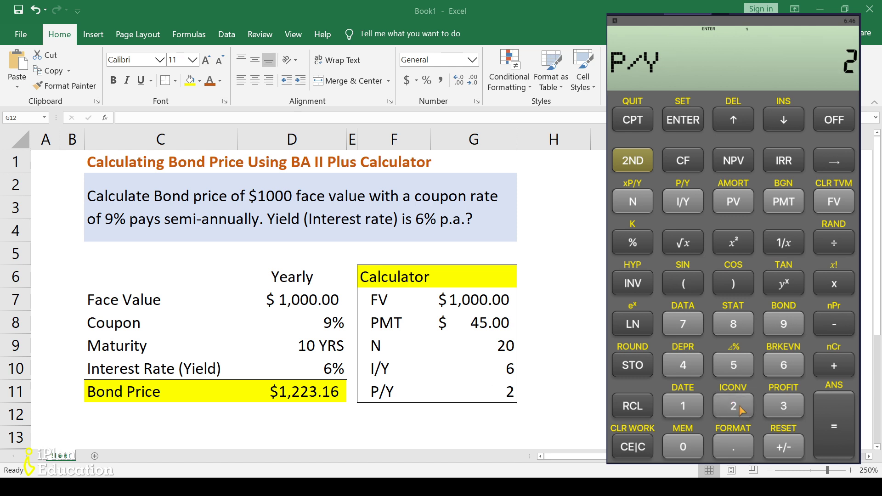
{"action": "left_click", "coordinate": [689, 123]}
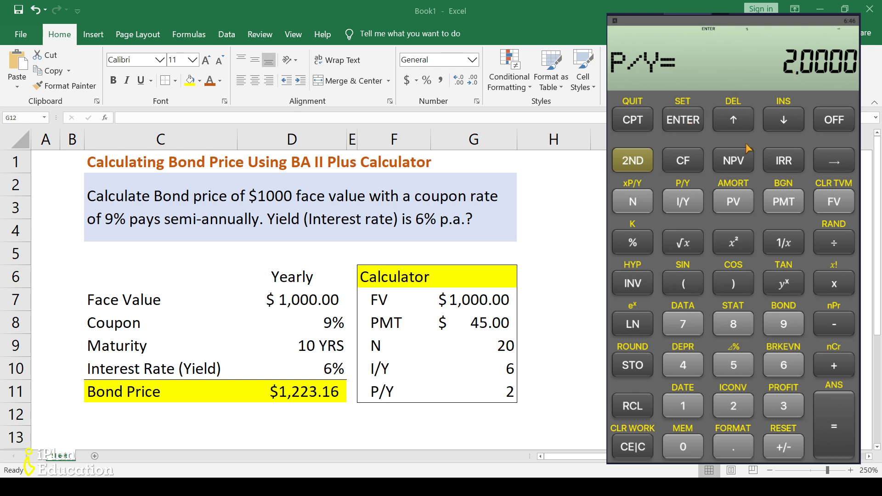
{"action": "left_click", "coordinate": [638, 170]}
{"action": "left_click", "coordinate": [635, 114]}
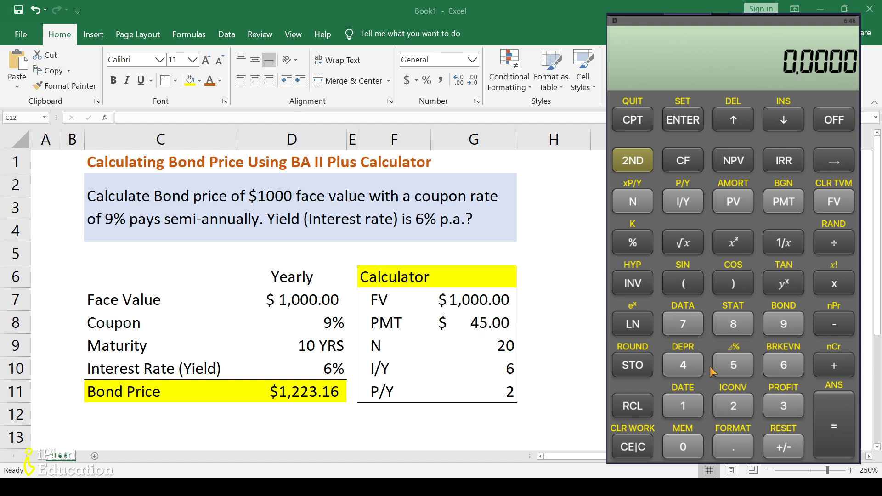
Store 1000 as the future value (FV) on the BA II Plus calculator.
{"action": "left_click", "coordinate": [682, 409]}
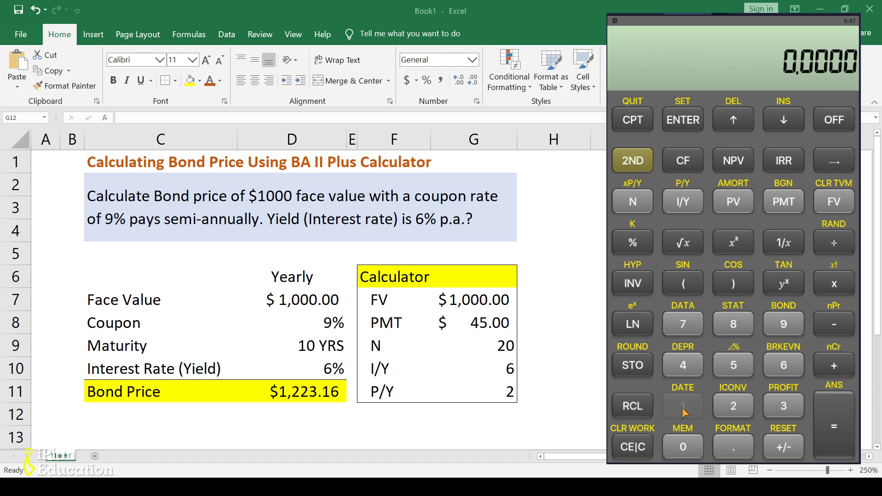
{"action": "left_click", "coordinate": [689, 449]}
{"action": "left_click", "coordinate": [690, 450]}
{"action": "left_click", "coordinate": [690, 451]}
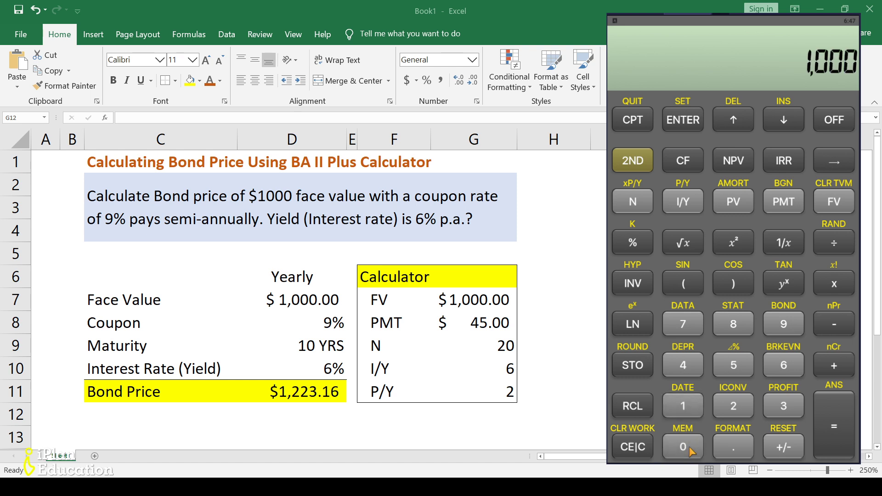
{"action": "left_click", "coordinate": [836, 206]}
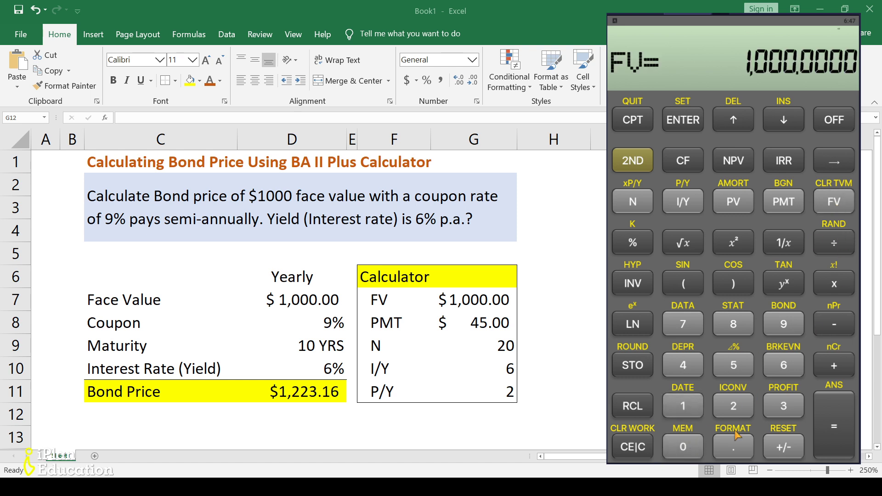
Store 45 as the payment (PMT) and 20 as the number of periods (N) on the calculator.
{"action": "left_click", "coordinate": [683, 365]}
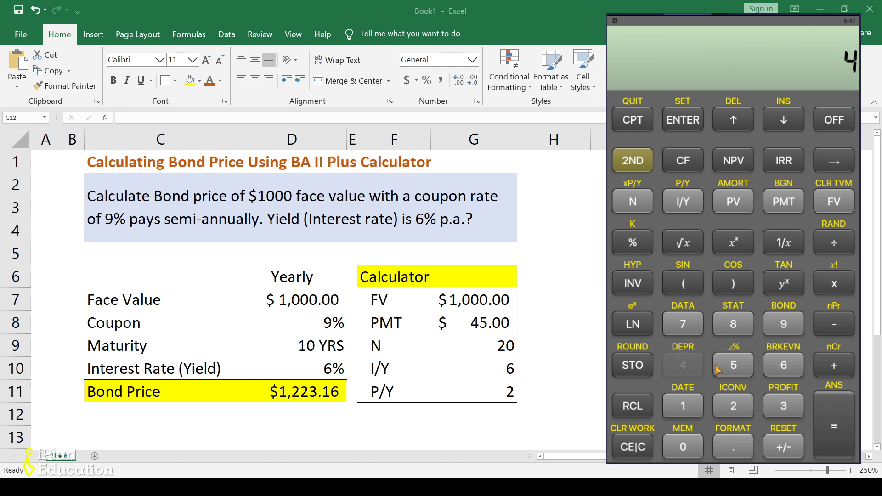
{"action": "left_click", "coordinate": [733, 365]}
{"action": "left_click", "coordinate": [781, 205]}
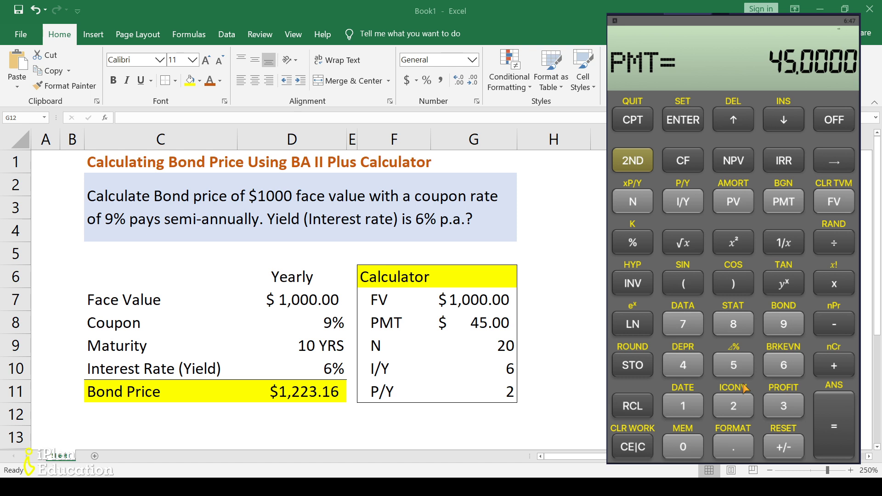
{"action": "left_click", "coordinate": [733, 405]}
{"action": "left_click", "coordinate": [683, 447]}
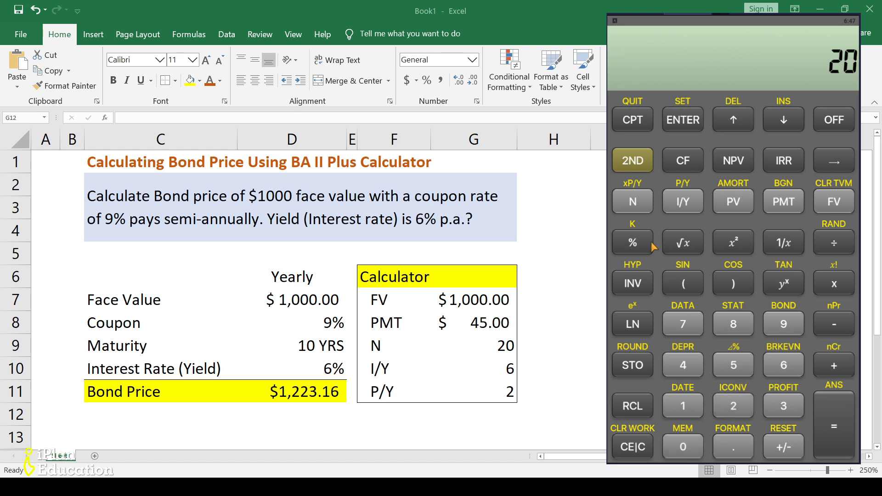
{"action": "left_click", "coordinate": [632, 201]}
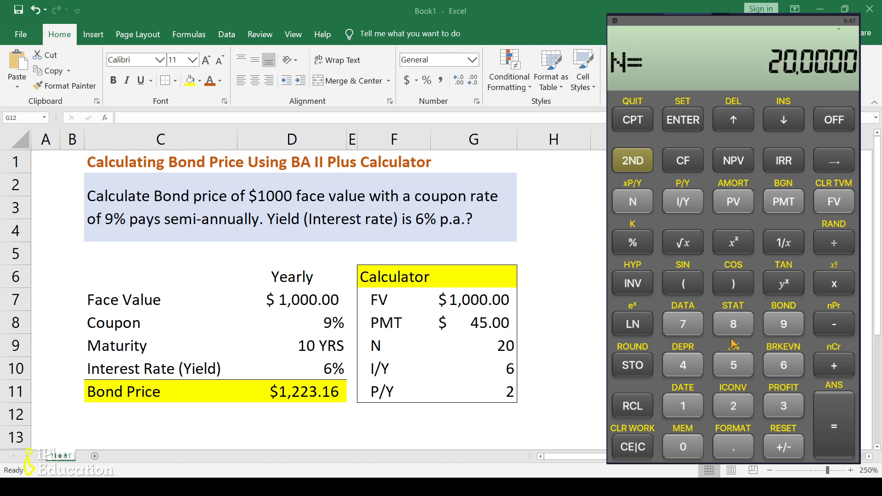
Store 6 as the annual yield (I/Y) and compute the present value (PV) for the bond price.
{"action": "left_click", "coordinate": [784, 365]}
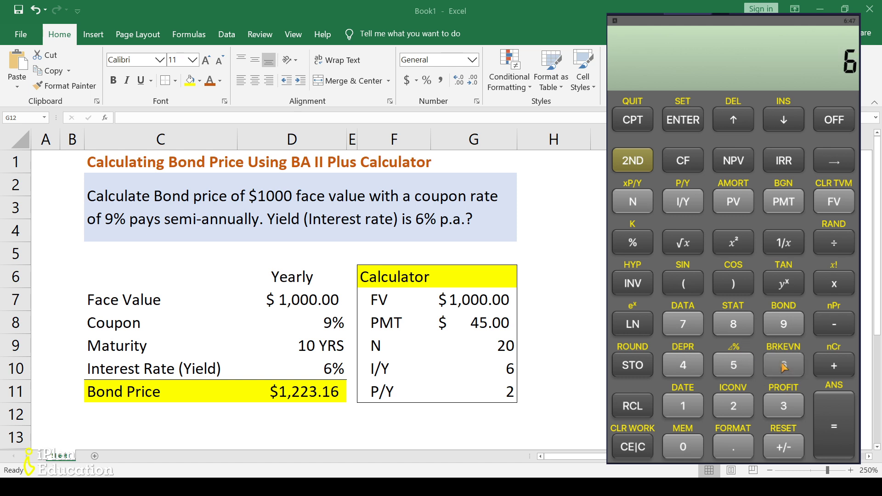
{"action": "left_click", "coordinate": [688, 203]}
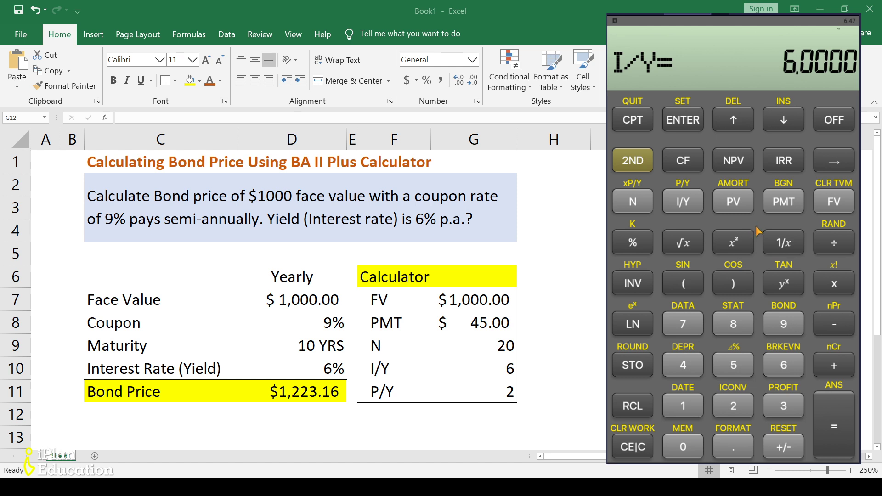
{"action": "left_click", "coordinate": [735, 202]}
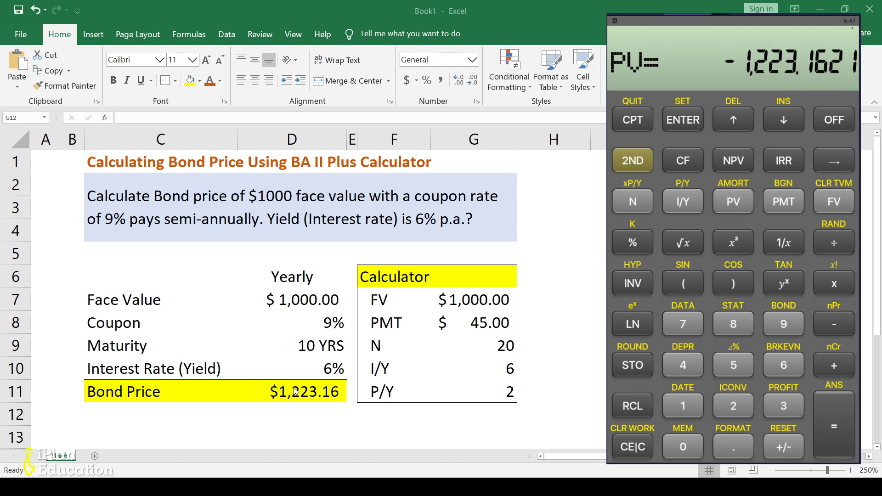
Examine the PV formula behind the bond price in D11 and leave the cell without editing it.
{"action": "left_click", "coordinate": [317, 392]}
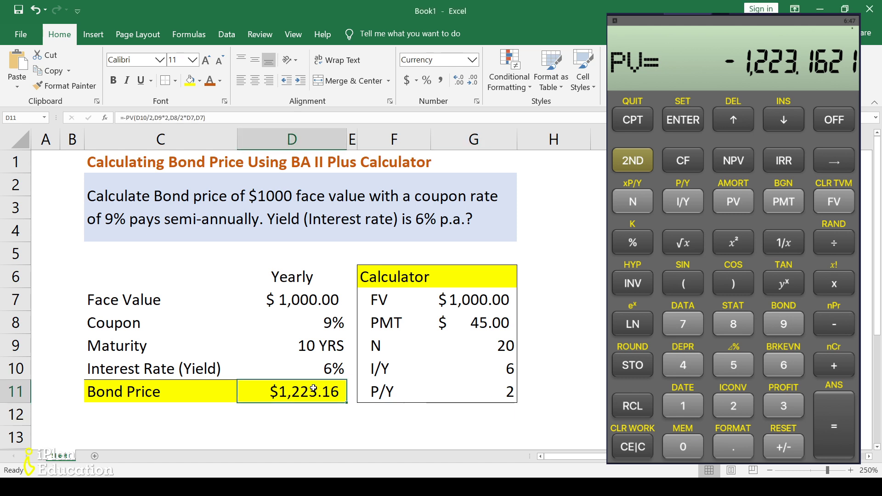
{"action": "left_click", "coordinate": [122, 118]}
{"action": "left_click_drag", "start_coordinate": [122, 117], "coordinate": [206, 118]}
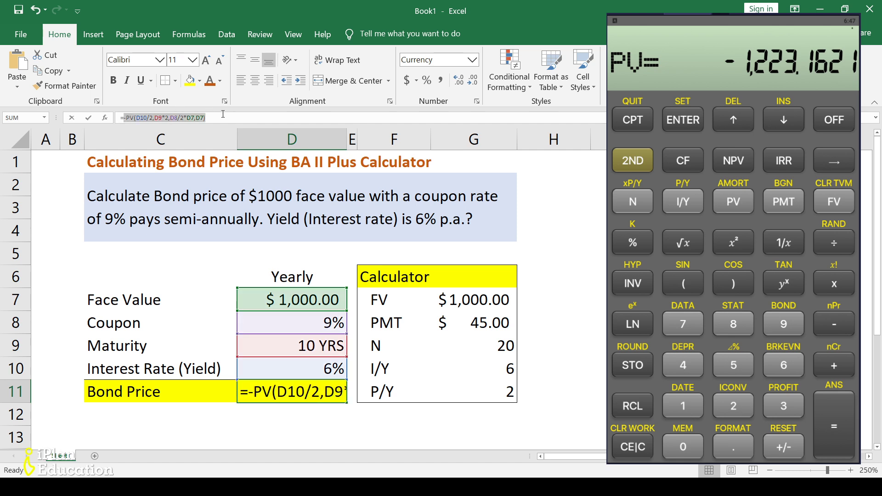
{"action": "left_click", "coordinate": [324, 417]}
{"action": "key", "text": "Escape"}
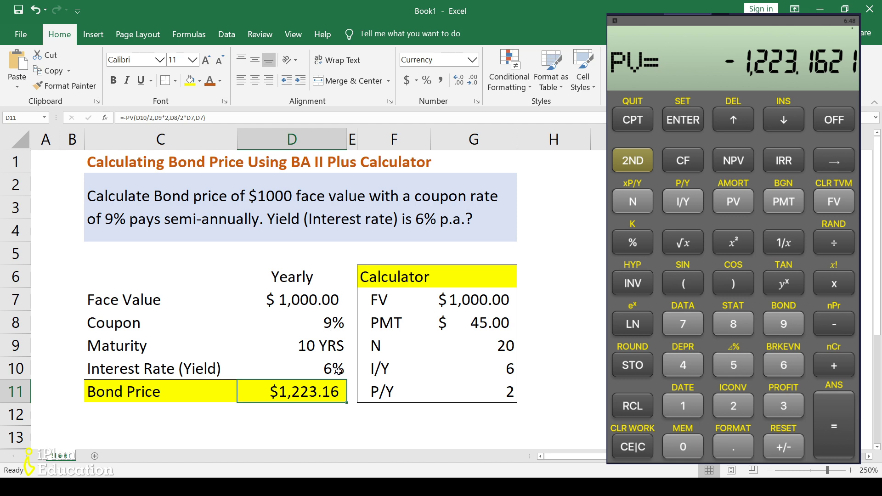
Change the coupon rate in the bond problem text in C2 to 5%.
{"action": "left_click", "coordinate": [317, 321]}
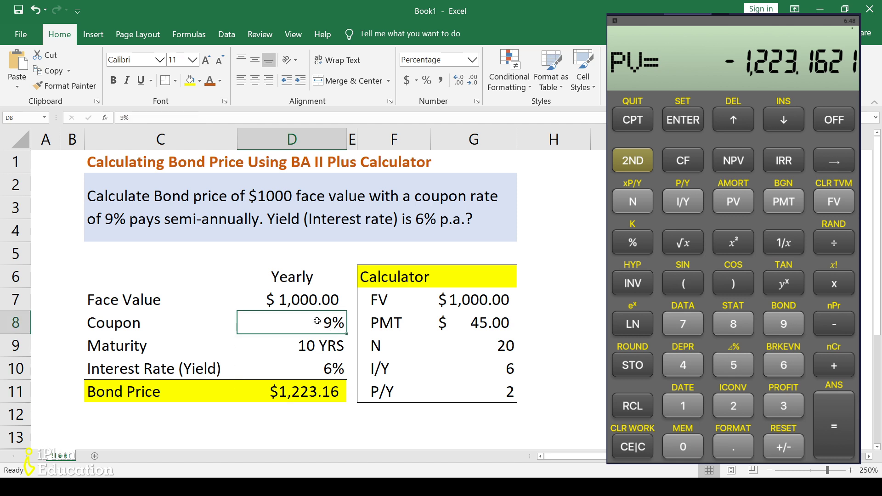
{"action": "left_click", "coordinate": [110, 221]}
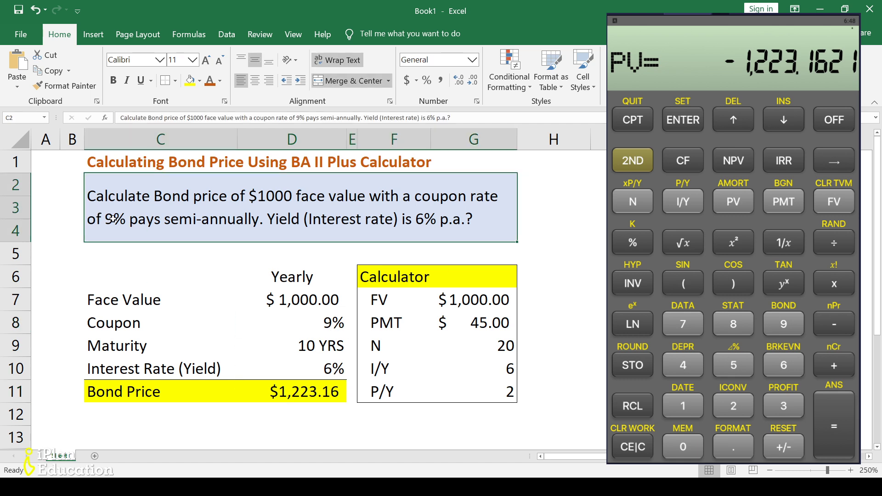
{"action": "double_click", "coordinate": [113, 219]}
{"action": "left_click_drag", "start_coordinate": [98, 220], "coordinate": [89, 221]}
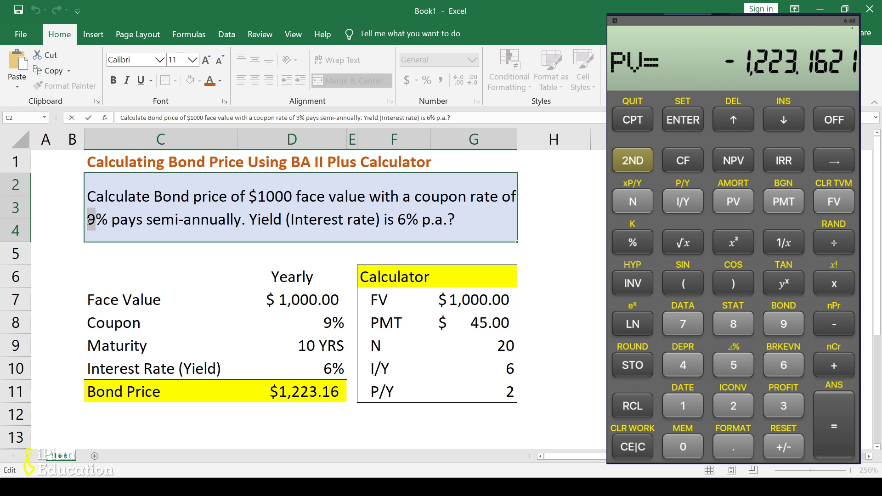
{"action": "type", "text": "5"}
{"action": "key", "text": "Return"}
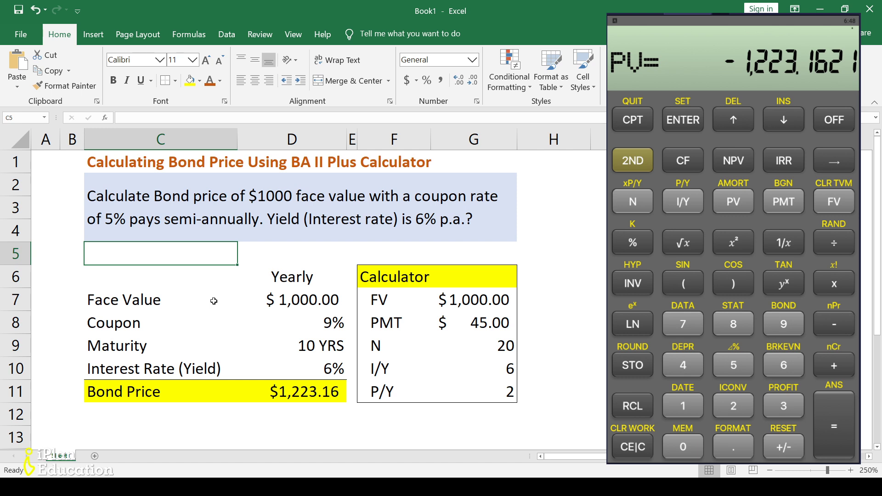
Set the yearly coupon rate in D8 to 5% and check the bond price in D11.
{"action": "left_click", "coordinate": [280, 315]}
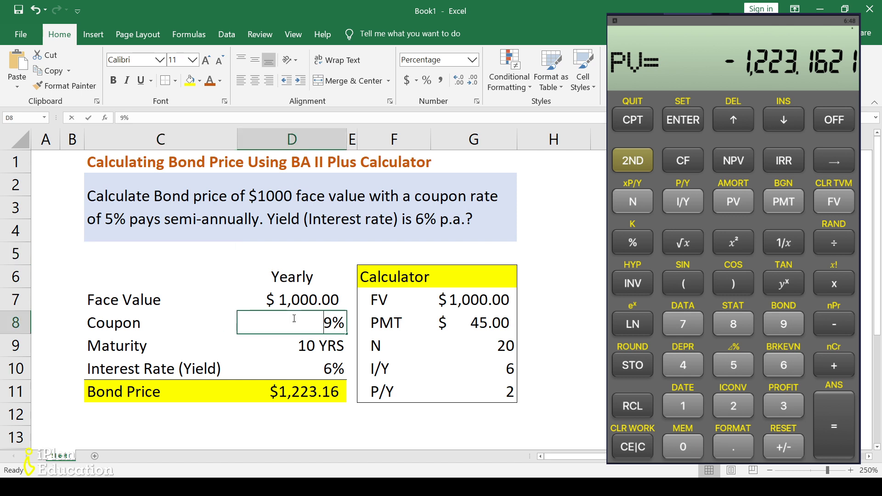
{"action": "type", "text": "5"}
{"action": "key", "text": "Return"}
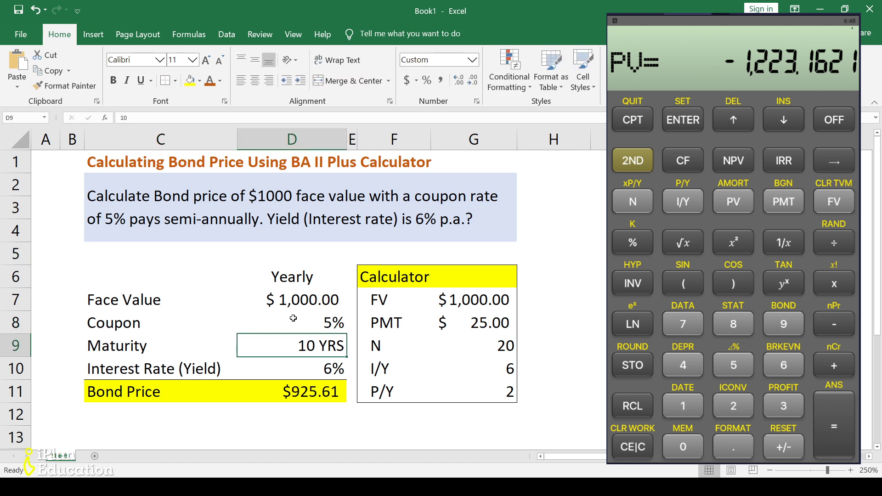
{"action": "left_click", "coordinate": [324, 412]}
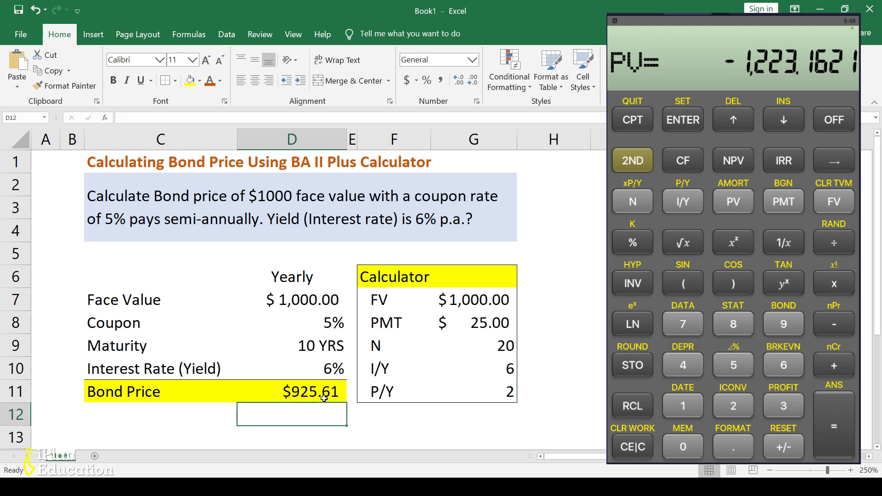
{"action": "left_click", "coordinate": [324, 398]}
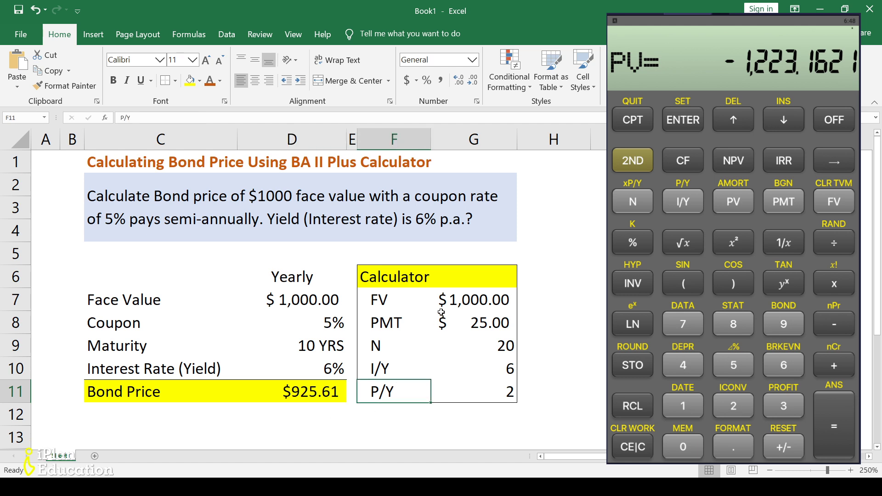
{"action": "left_click", "coordinate": [413, 382]}
Clear the calculator's TVM memory and its display before pricing the 5% coupon bond.
{"action": "left_click", "coordinate": [632, 160]}
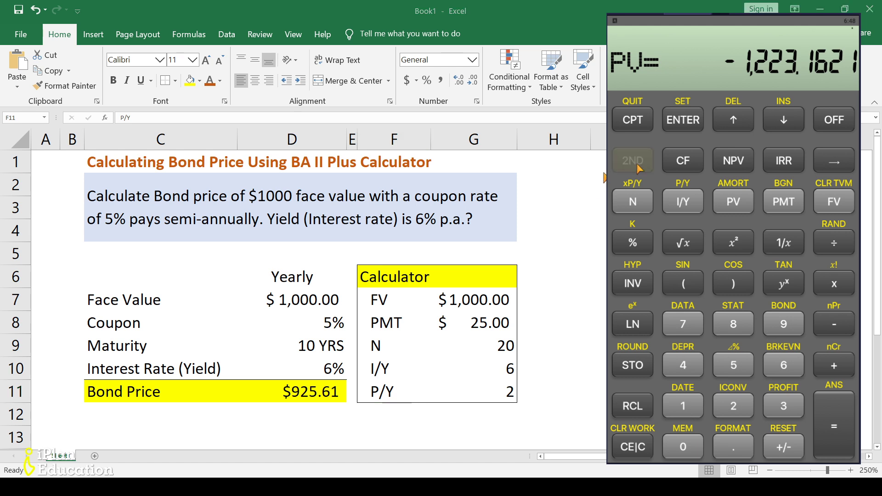
{"action": "left_click", "coordinate": [837, 209]}
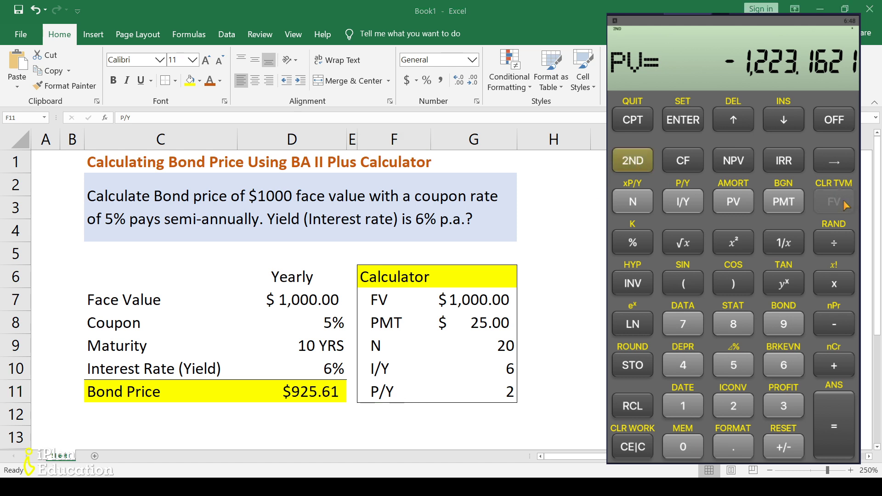
{"action": "left_click", "coordinate": [649, 455]}
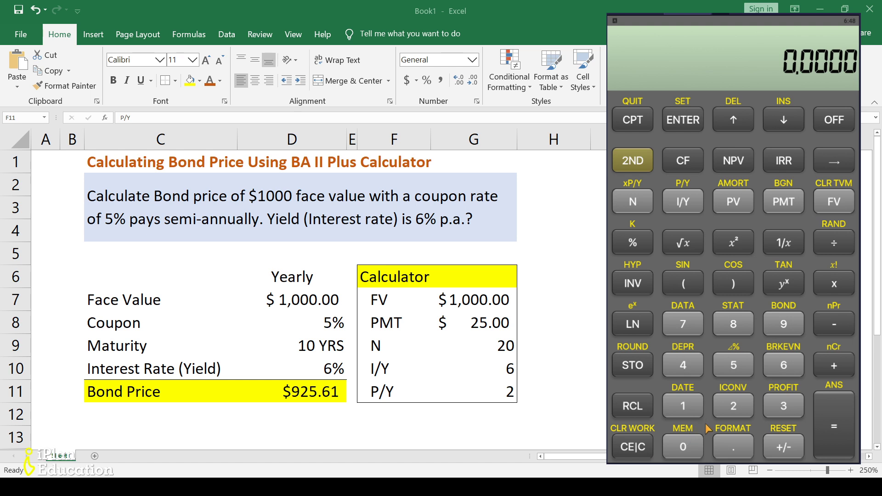
Store 1000 as the FV for the 5% coupon bond on the calculator.
{"action": "left_click", "coordinate": [688, 411]}
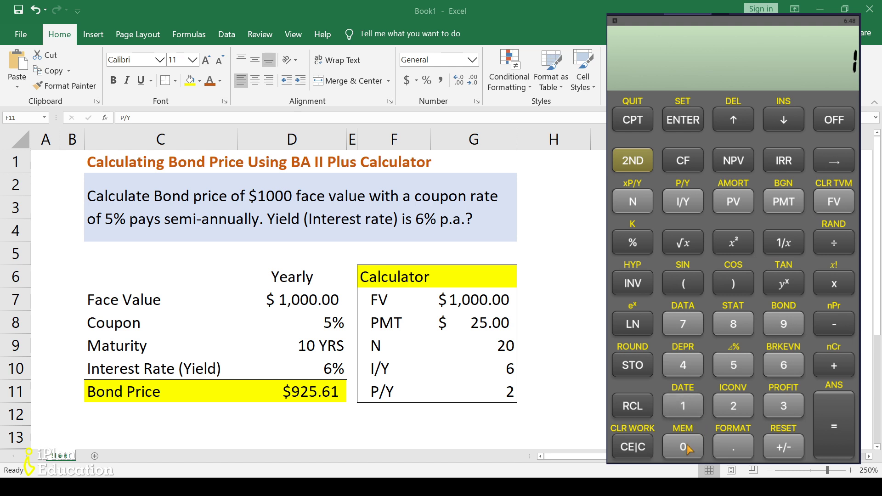
{"action": "left_click", "coordinate": [685, 447]}
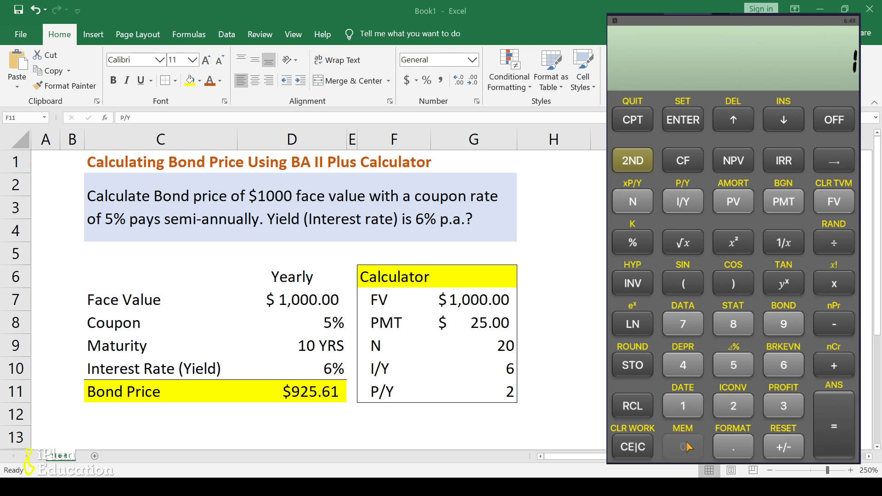
{"action": "left_click", "coordinate": [684, 447]}
{"action": "left_click", "coordinate": [684, 446]}
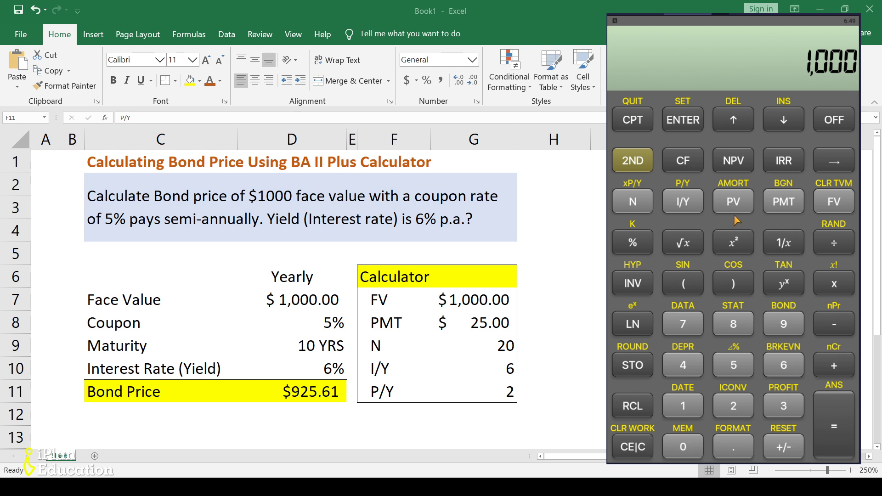
{"action": "left_click", "coordinate": [827, 207]}
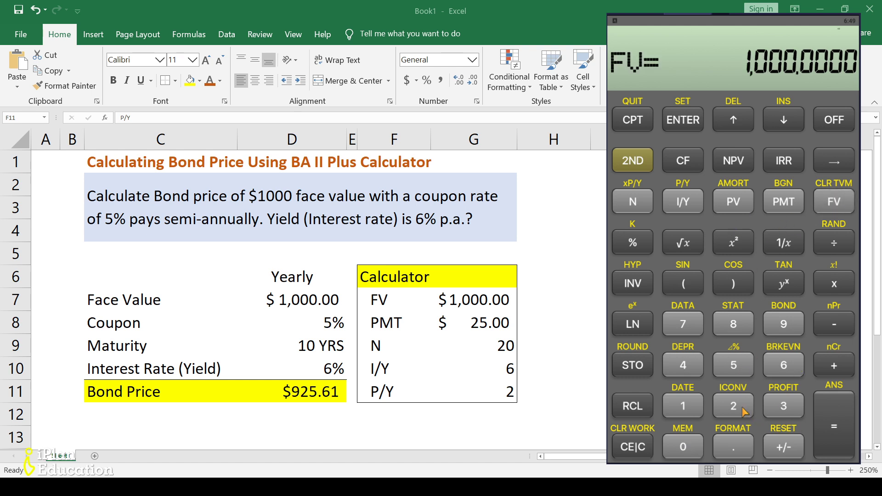
Store 25 as the semi-annual PMT and 20 as N on the calculator.
{"action": "key", "text": "2"}
{"action": "key", "text": "5"}
{"action": "left_click", "coordinate": [784, 205]}
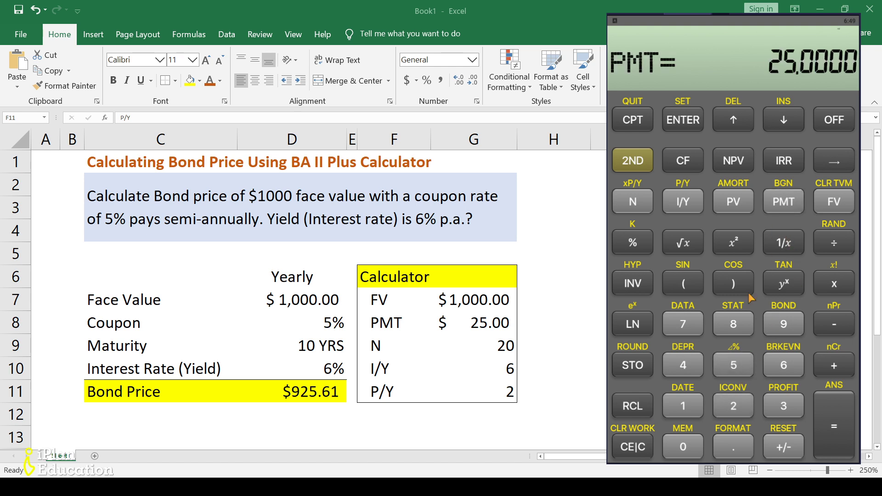
{"action": "left_click", "coordinate": [730, 404]}
{"action": "left_click", "coordinate": [683, 446]}
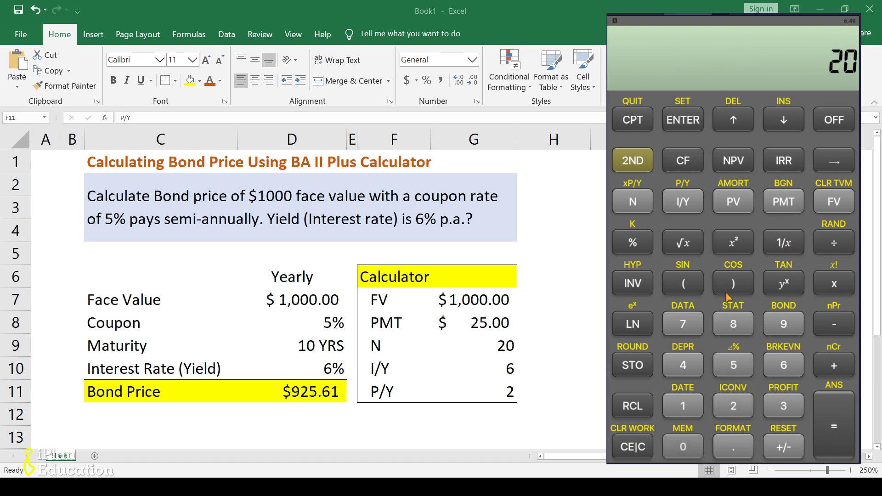
{"action": "left_click", "coordinate": [639, 213]}
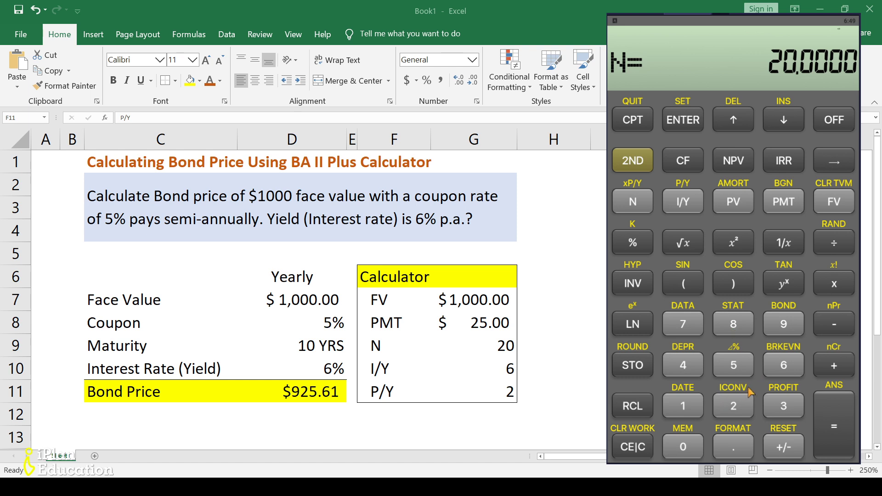
Store 6 as I/Y and compute the PV of the 5% coupon bond.
{"action": "left_click", "coordinate": [786, 367]}
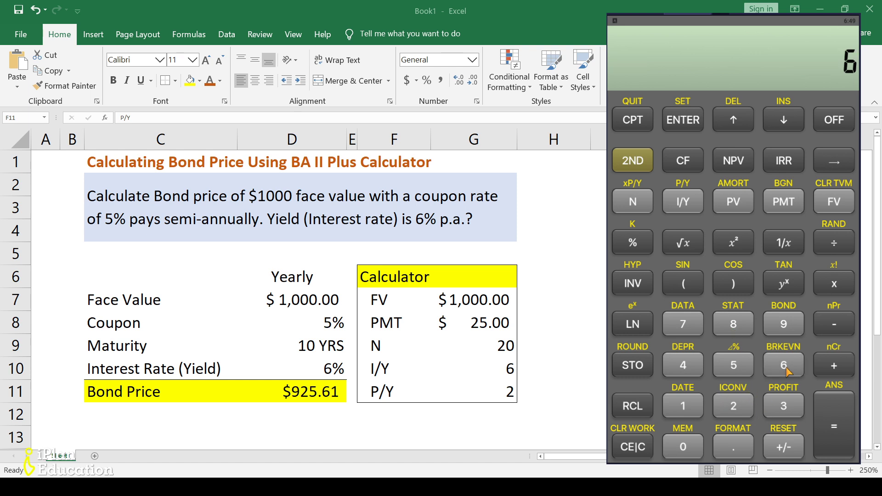
{"action": "left_click", "coordinate": [687, 203]}
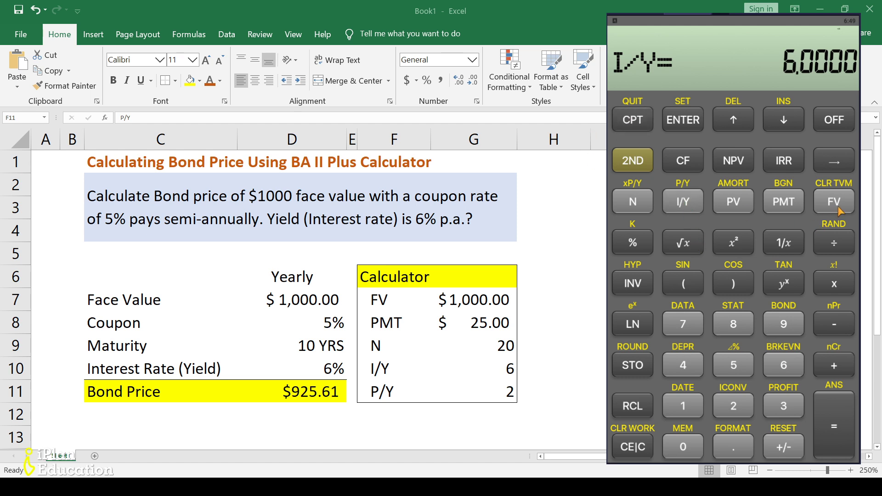
{"action": "left_click", "coordinate": [736, 208]}
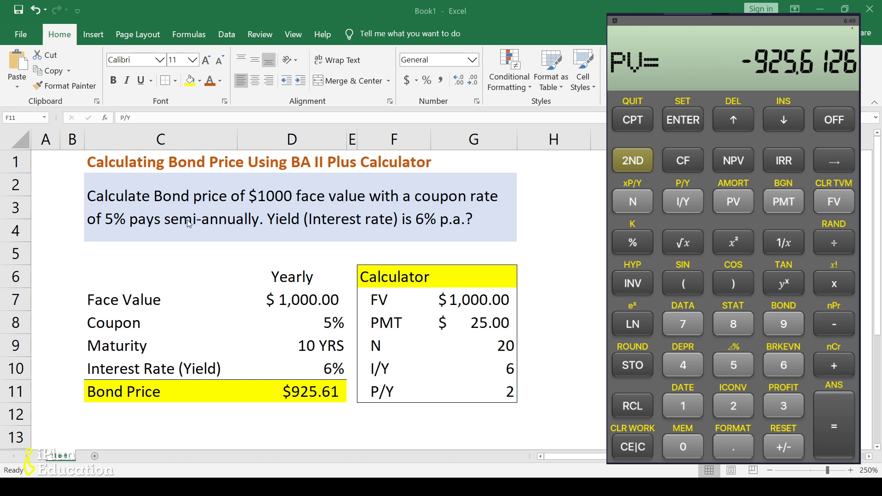
Change the bond question's coupon payments from semi-annually to annually in the problem statement.
{"action": "left_click", "coordinate": [178, 198]}
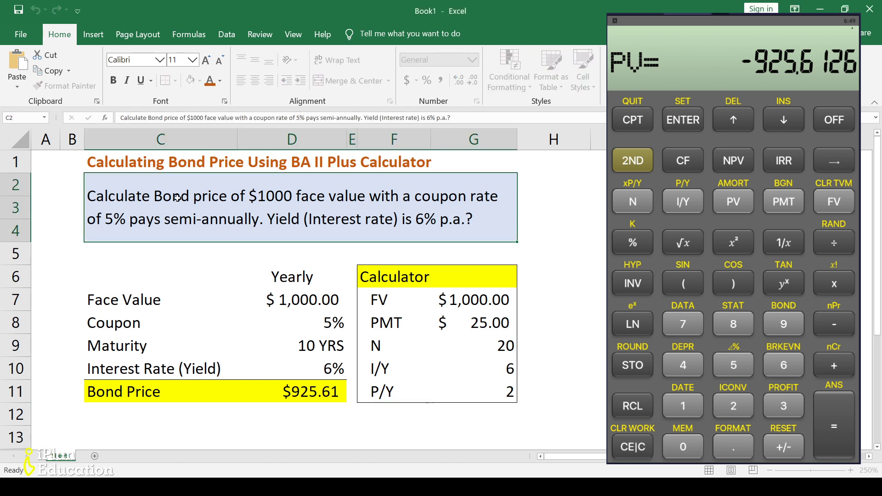
{"action": "double_click", "coordinate": [201, 222]}
{"action": "left_click_drag", "start_coordinate": [186, 221], "coordinate": [150, 222]}
{"action": "key", "text": "Delete"}
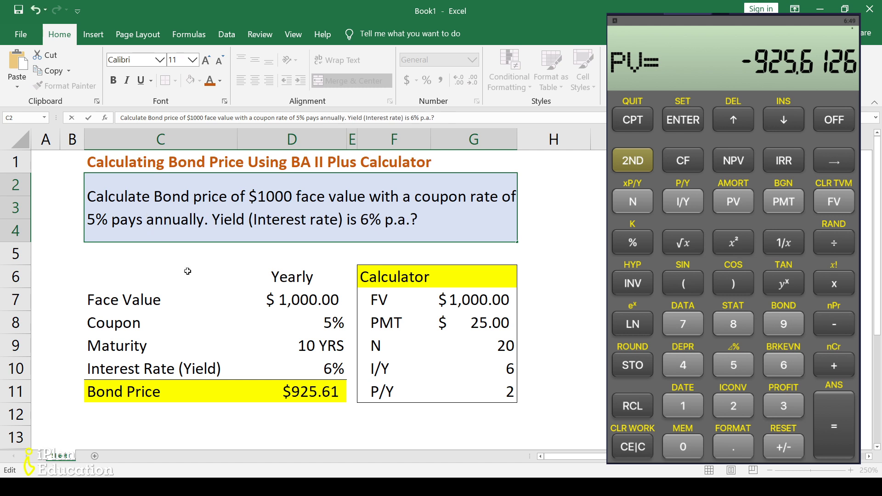
{"action": "key", "text": "Return"}
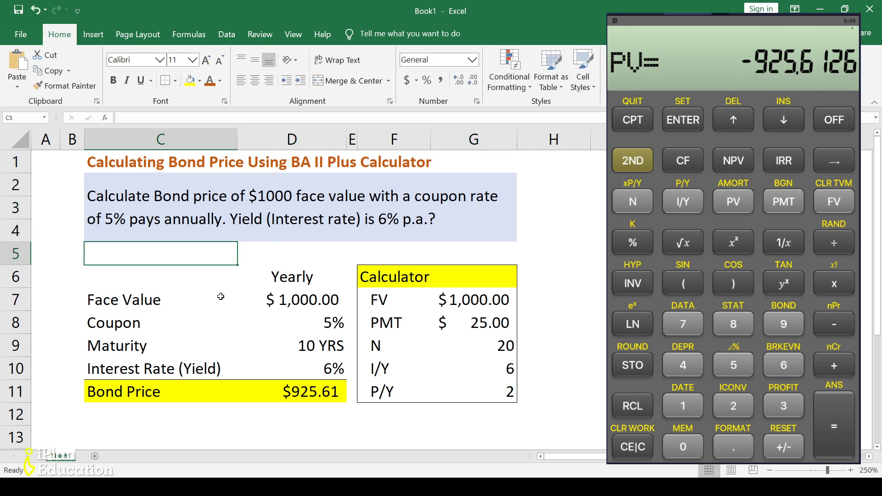
{"action": "left_click", "coordinate": [308, 323]}
{"action": "left_click", "coordinate": [482, 323]}
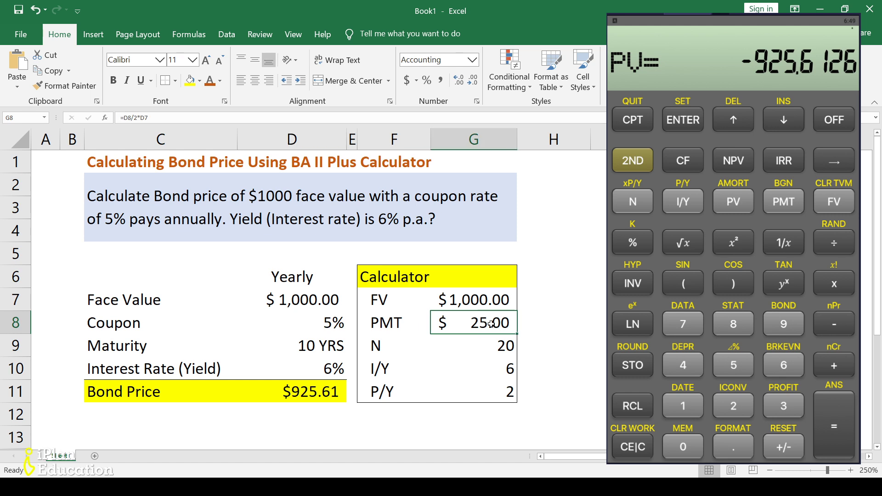
{"action": "left_click", "coordinate": [150, 118]}
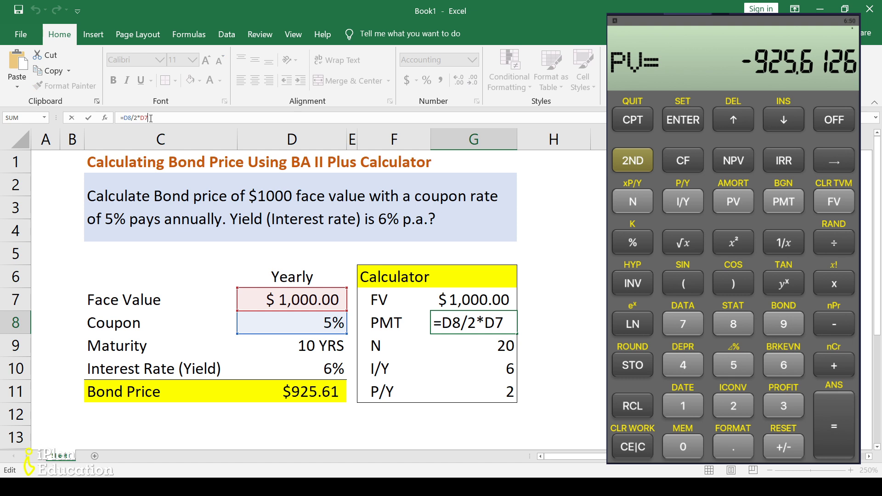
{"action": "key", "text": "BackSpace"}
{"action": "key", "text": "BackSpace"}
{"action": "key", "text": "BackSpace"}
{"action": "key", "text": "BackSpace"}
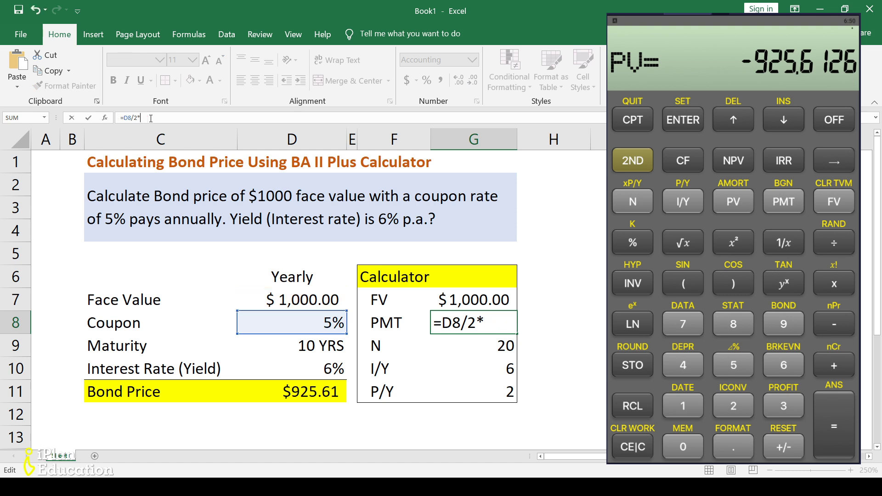
{"action": "key", "text": "BackSpace"}
{"action": "key", "text": "Return"}
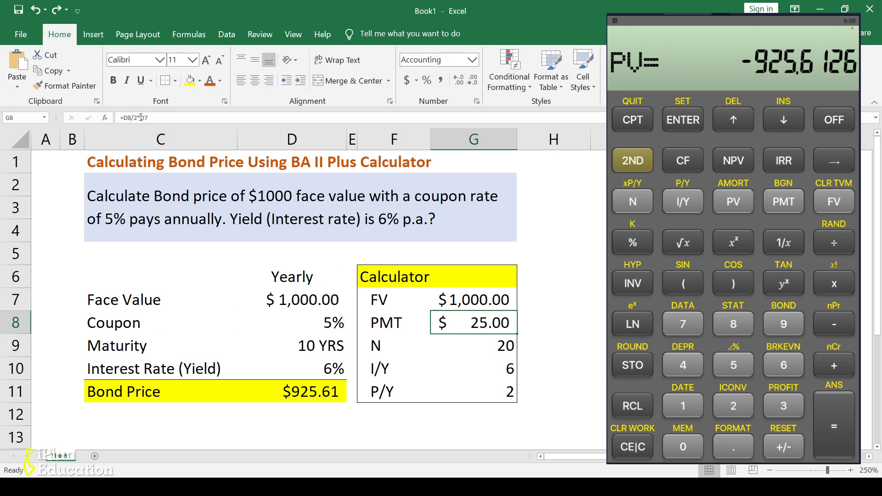
Remove the division by 2 from the PMT formula in G8 so it reads =D8*D7.
{"action": "left_click", "coordinate": [140, 118]}
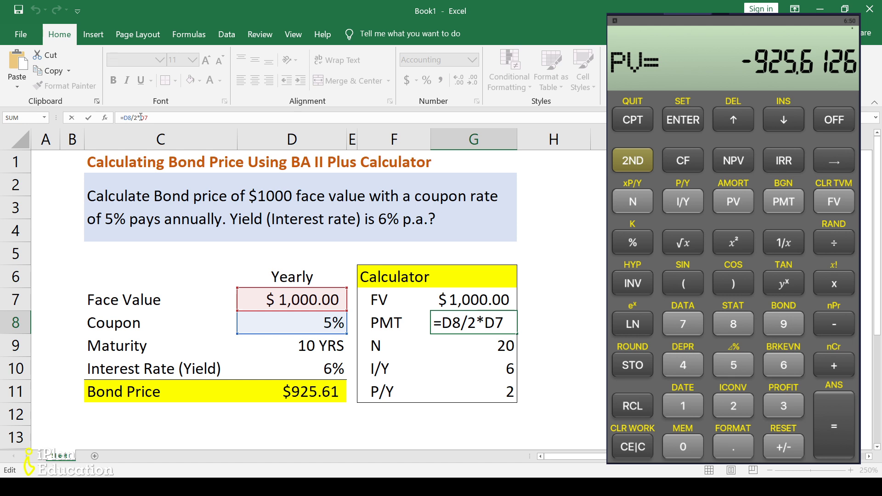
{"action": "key", "text": "BackSpace"}
{"action": "key", "text": "BackSpace"}
{"action": "key", "text": "Return"}
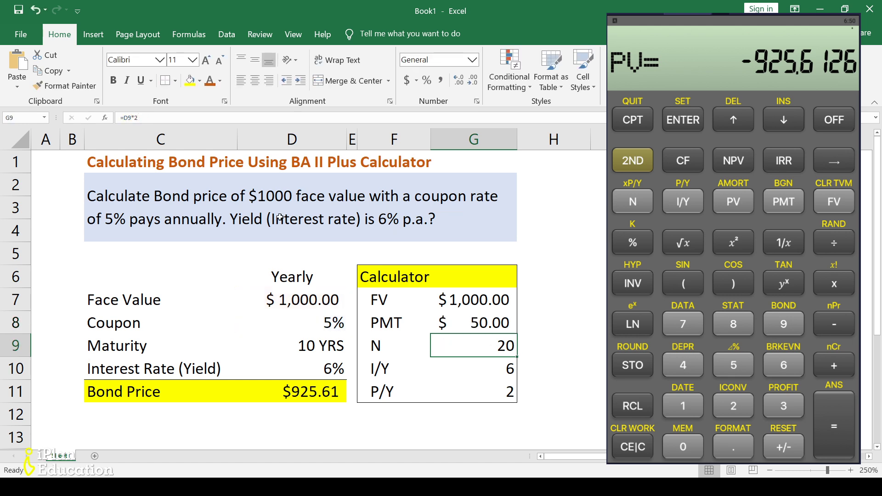
{"action": "left_click", "coordinate": [448, 330]}
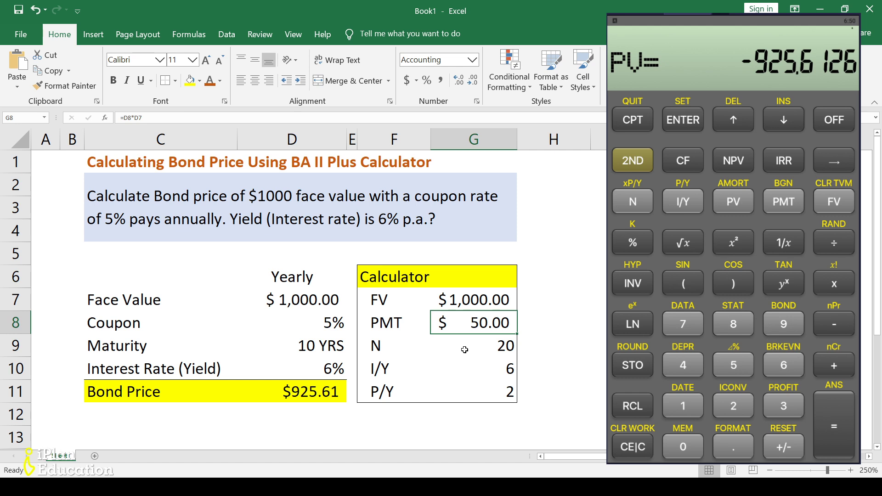
Set the number of periods N in G9 to 10.
{"action": "left_click", "coordinate": [478, 344]}
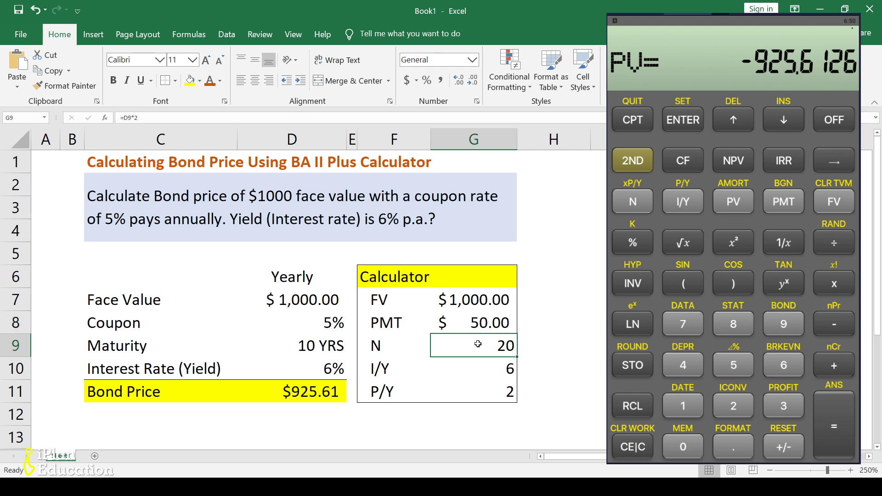
{"action": "type", "text": "10"}
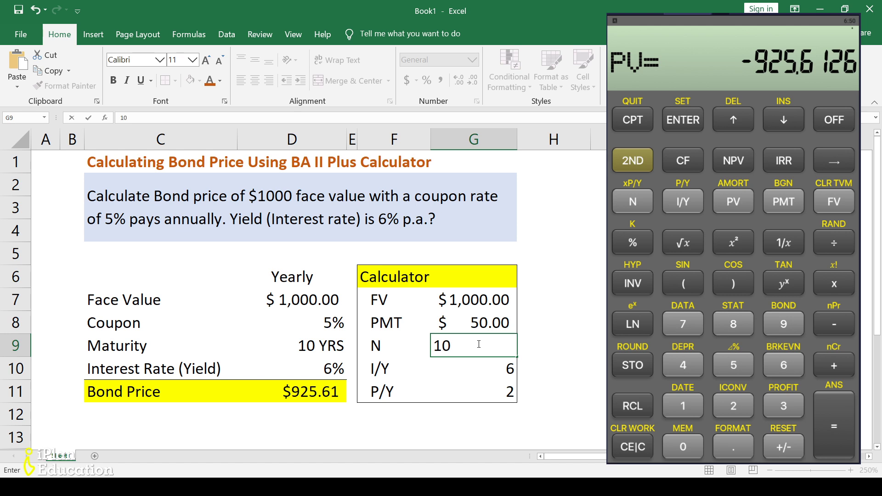
{"action": "key", "text": "Return"}
{"action": "left_click", "coordinate": [505, 388]}
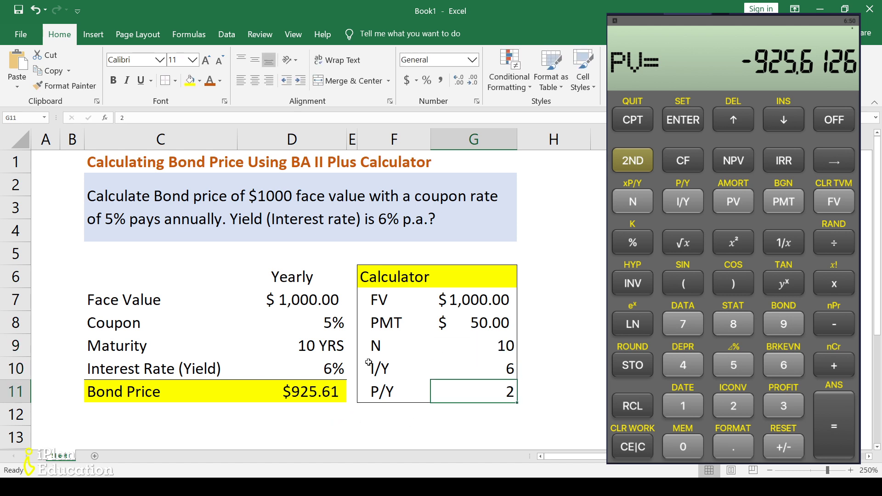
Change the Bond Price formula in D11 to =-PV(D10,D9,D8*D7,D7) for annual payments.
{"action": "left_click", "coordinate": [342, 328]}
{"action": "left_click", "coordinate": [327, 393]}
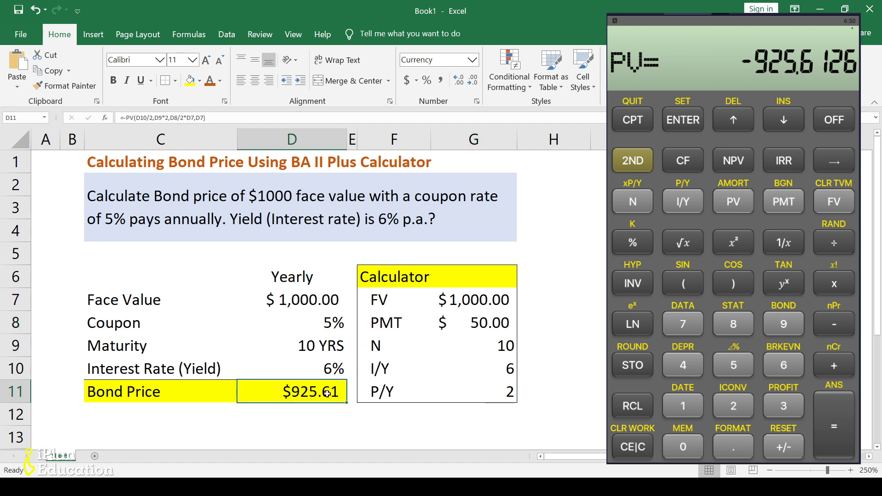
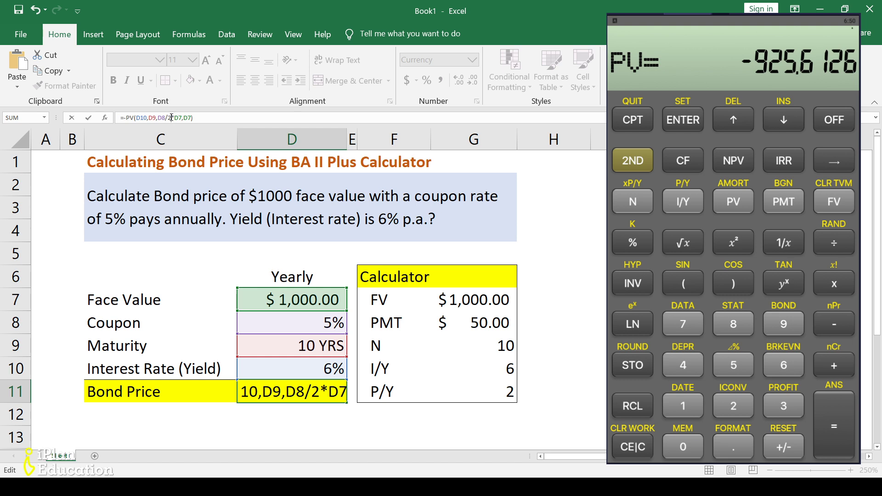
{"action": "key", "text": "BackSpace"}
{"action": "key", "text": "BackSpace"}
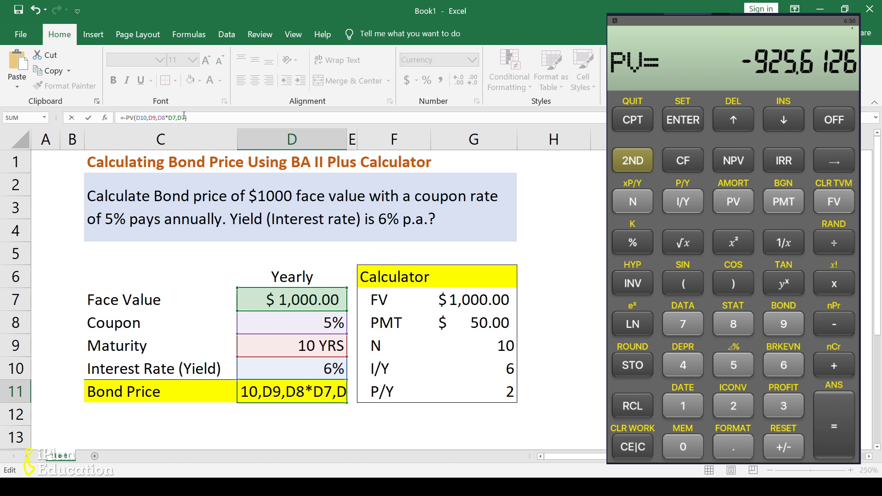
{"action": "key", "text": "Return"}
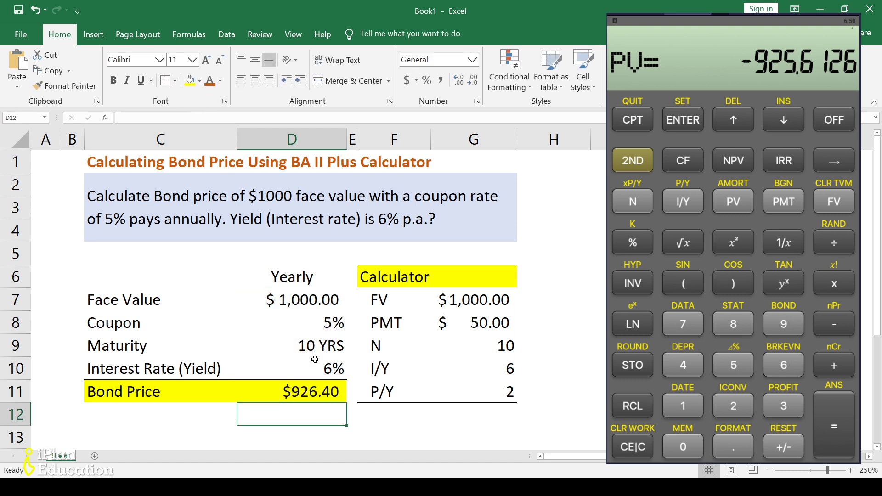
{"action": "left_click", "coordinate": [320, 390]}
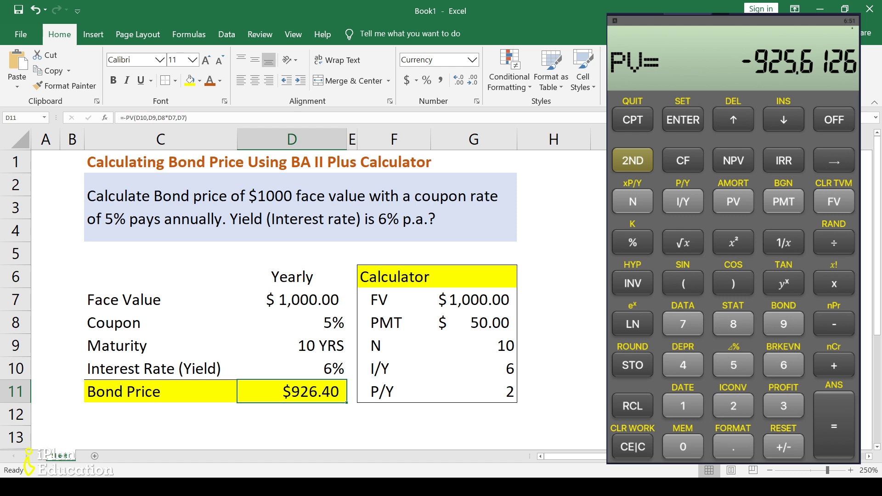
Clear the calculator's TVM memory and its display before pricing the annual-pay bond.
{"action": "left_click", "coordinate": [633, 161]}
{"action": "left_click", "coordinate": [829, 204]}
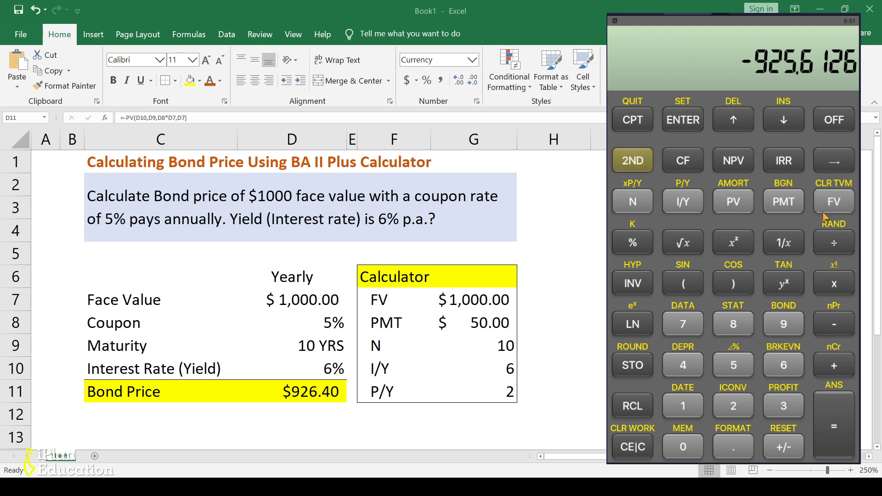
{"action": "left_click", "coordinate": [638, 448]}
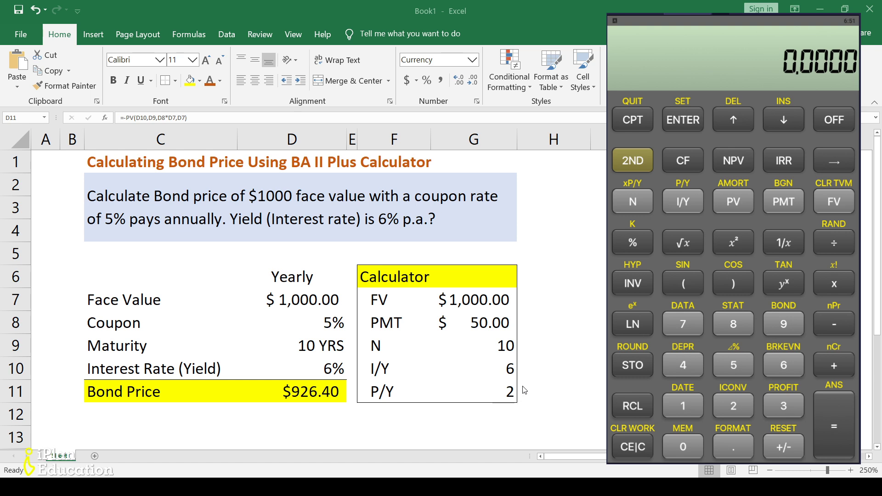
Store 1000 as the FV for the annual-pay bond on the calculator.
{"action": "left_click", "coordinate": [680, 407]}
{"action": "left_click", "coordinate": [692, 450]}
{"action": "left_click", "coordinate": [693, 451]}
{"action": "left_click", "coordinate": [692, 451]}
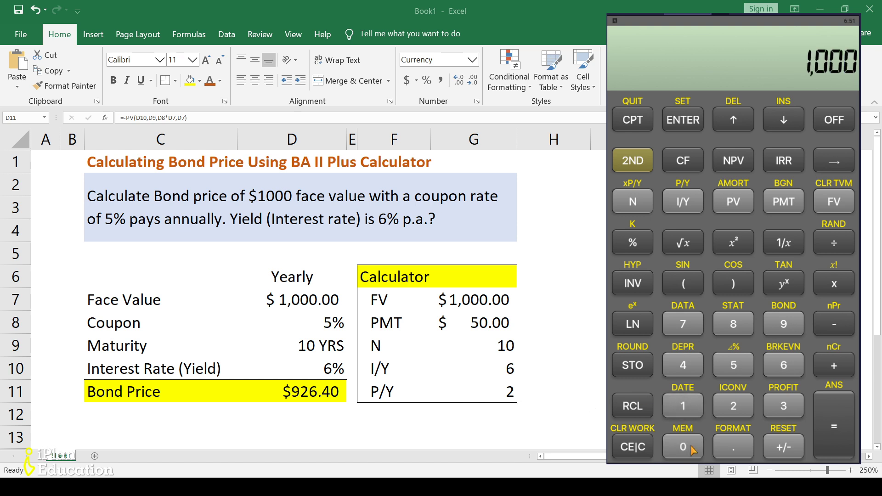
{"action": "left_click", "coordinate": [834, 204]}
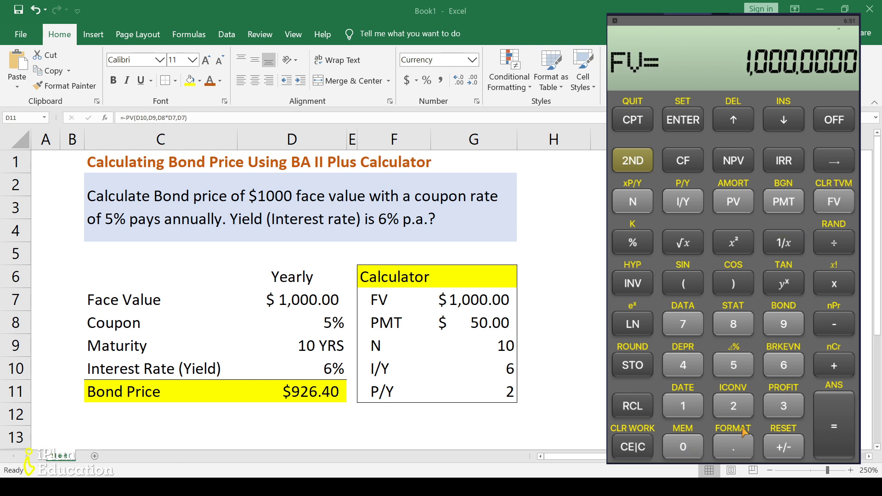
Store 50 as the annual PMT and 10 as N on the calculator.
{"action": "left_click", "coordinate": [740, 369]}
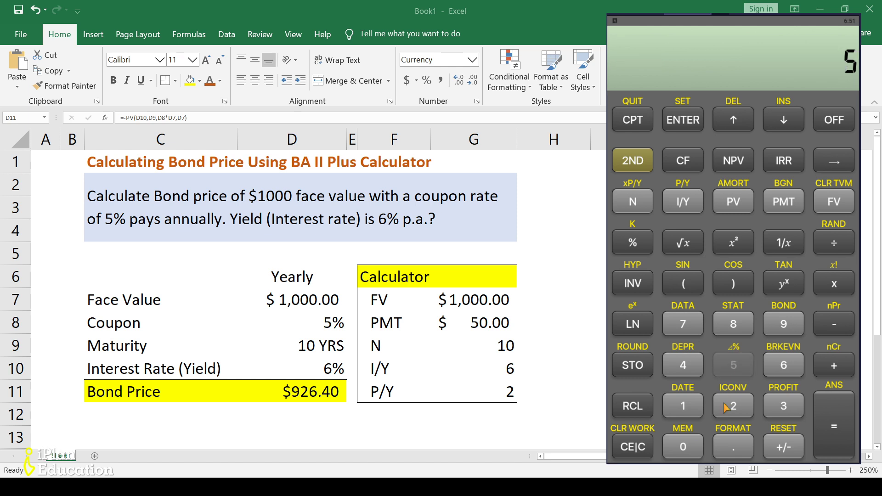
{"action": "left_click", "coordinate": [684, 447]}
{"action": "left_click", "coordinate": [781, 208]}
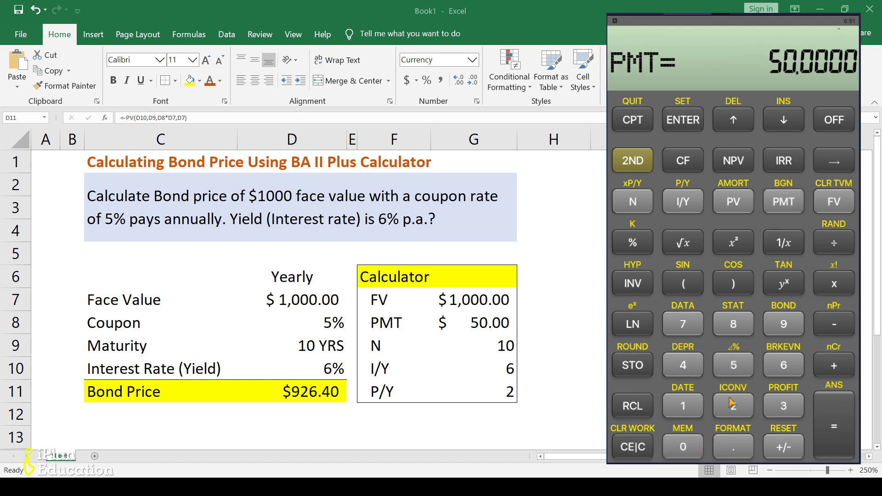
{"action": "left_click", "coordinate": [682, 406]}
{"action": "left_click", "coordinate": [683, 446]}
{"action": "left_click", "coordinate": [637, 206]}
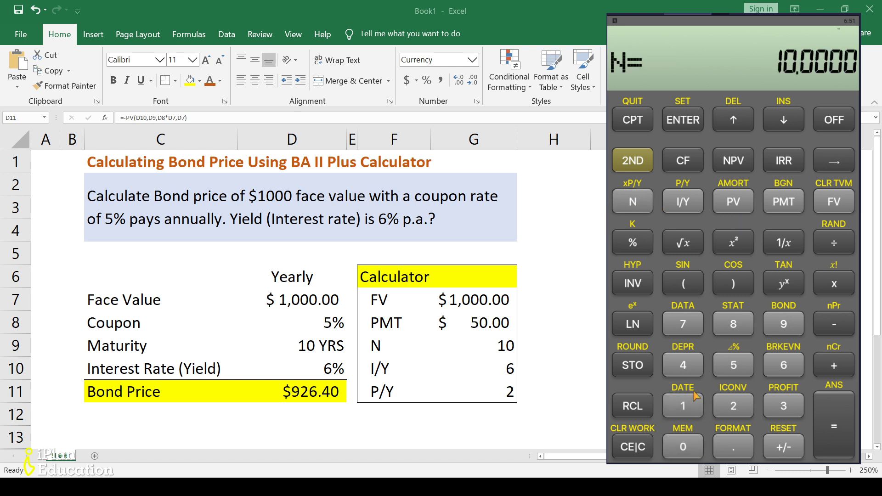
Store 6 as I/Y and compute the PV of the annual-pay bond.
{"action": "left_click", "coordinate": [782, 367]}
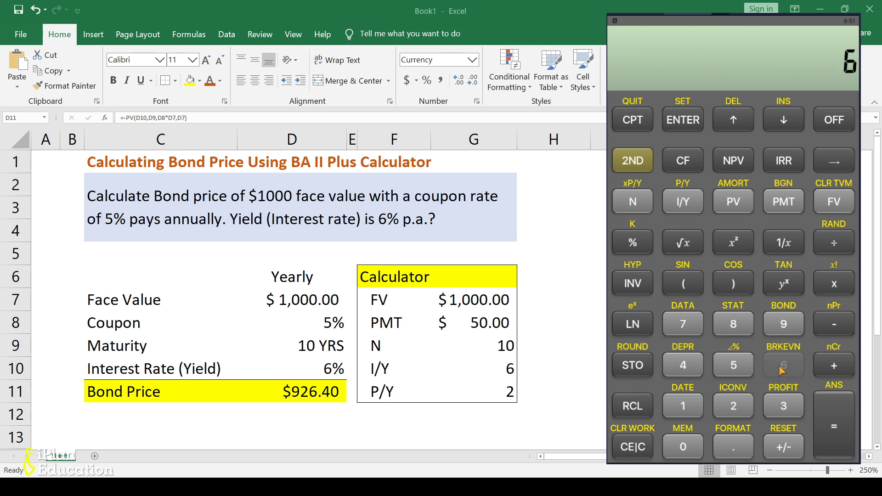
{"action": "left_click", "coordinate": [691, 204]}
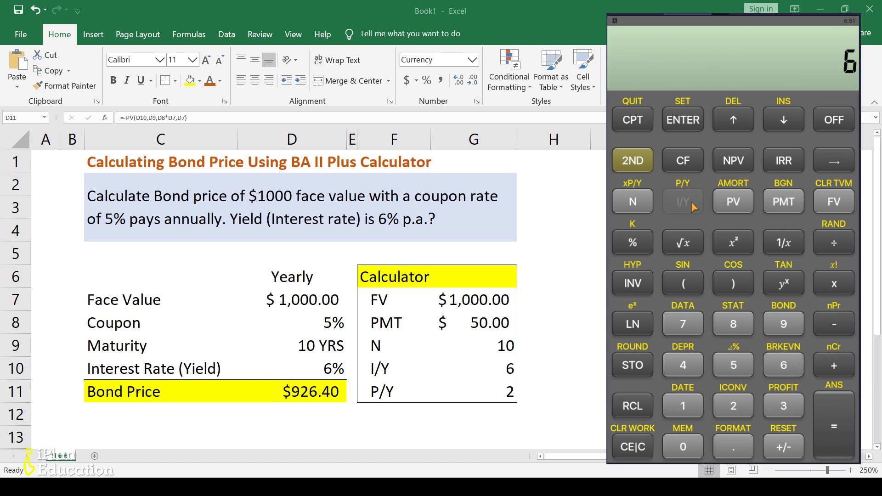
{"action": "left_click", "coordinate": [638, 120]}
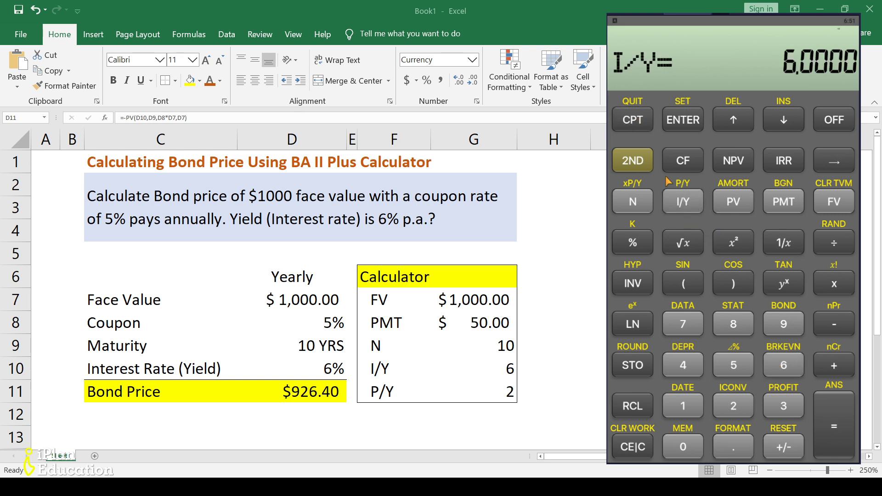
{"action": "left_click", "coordinate": [738, 212]}
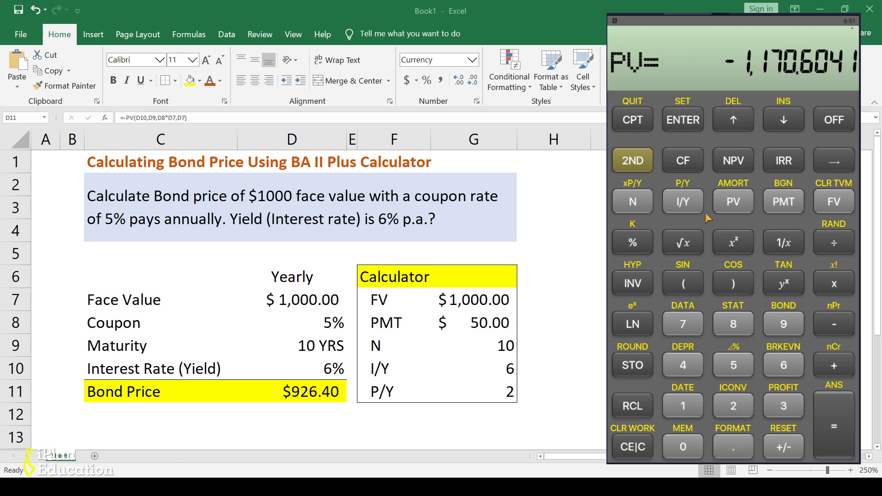
Clear the calculator's TVM memory after the annual-pay PV calculation.
{"action": "left_click", "coordinate": [644, 159]}
{"action": "left_click", "coordinate": [839, 202]}
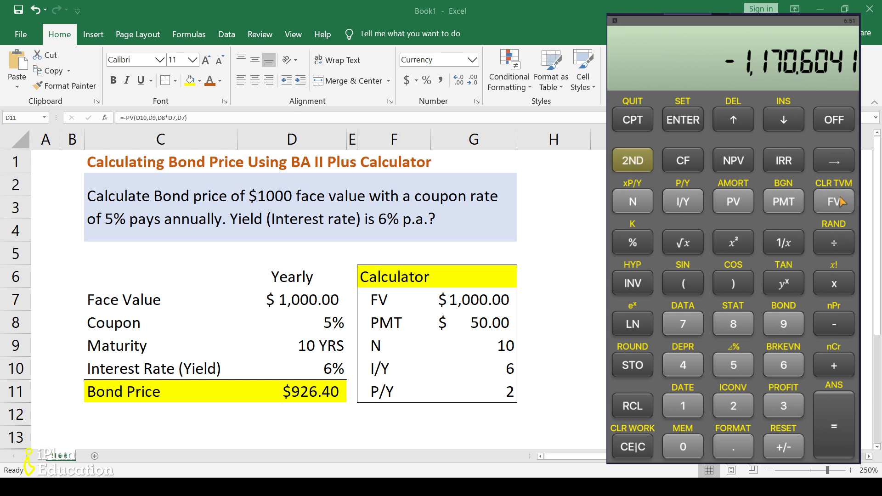
{"action": "left_click", "coordinate": [644, 161]}
{"action": "left_click", "coordinate": [838, 202]}
Set P/Y in G11 to 1 and remove the stray entry from G13.
{"action": "left_click", "coordinate": [508, 396]}
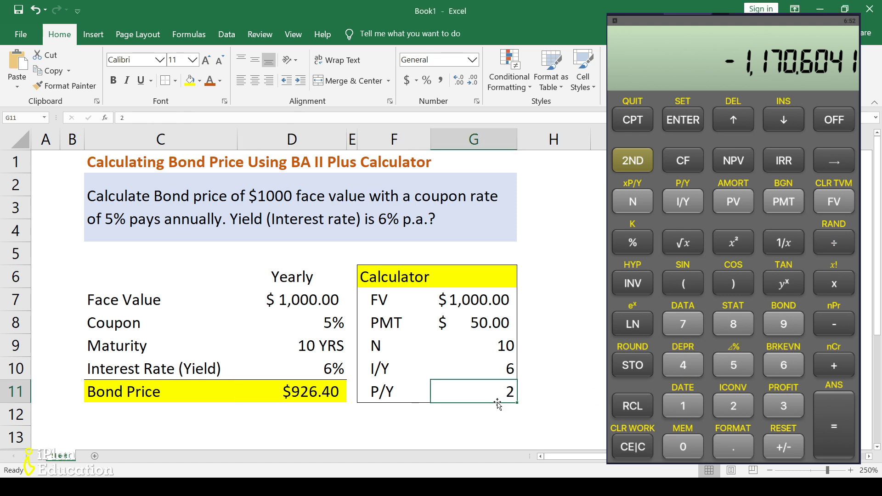
{"action": "left_click", "coordinate": [498, 434]}
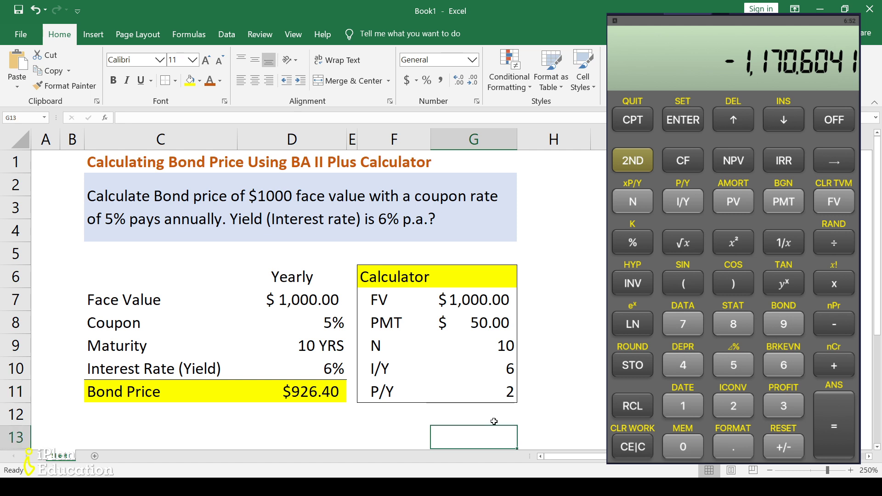
{"action": "type", "text": "1"}
{"action": "left_click", "coordinate": [495, 394]}
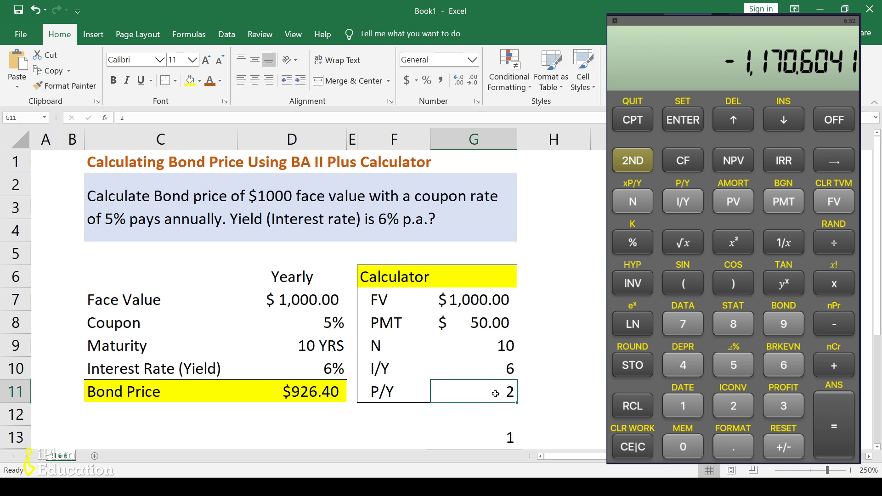
{"action": "type", "text": "1"}
{"action": "left_click", "coordinate": [502, 437]}
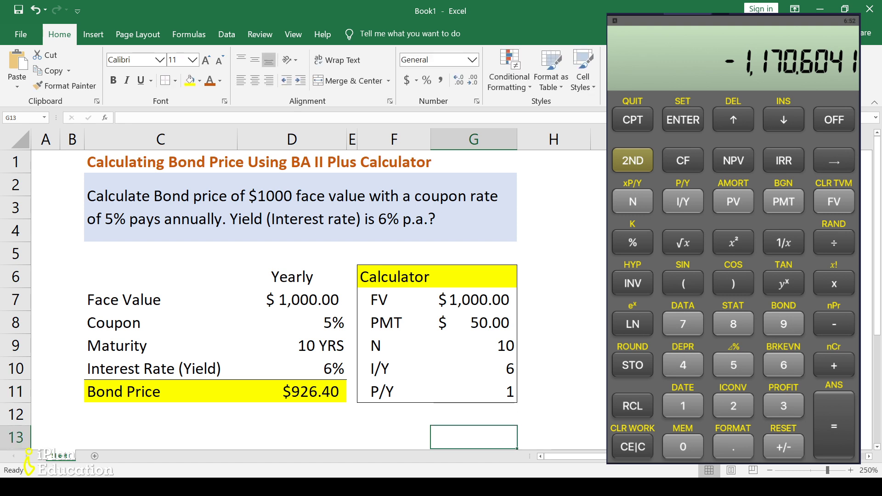
Clear the calculator's TVM memory and its display before recalculating the annual-pay bond.
{"action": "left_click", "coordinate": [633, 160]}
{"action": "left_click", "coordinate": [834, 201]}
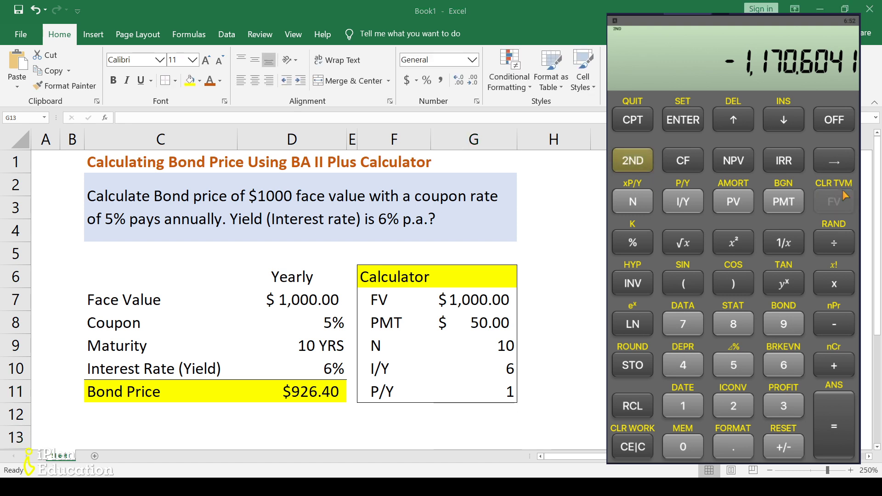
{"action": "left_click", "coordinate": [642, 444]}
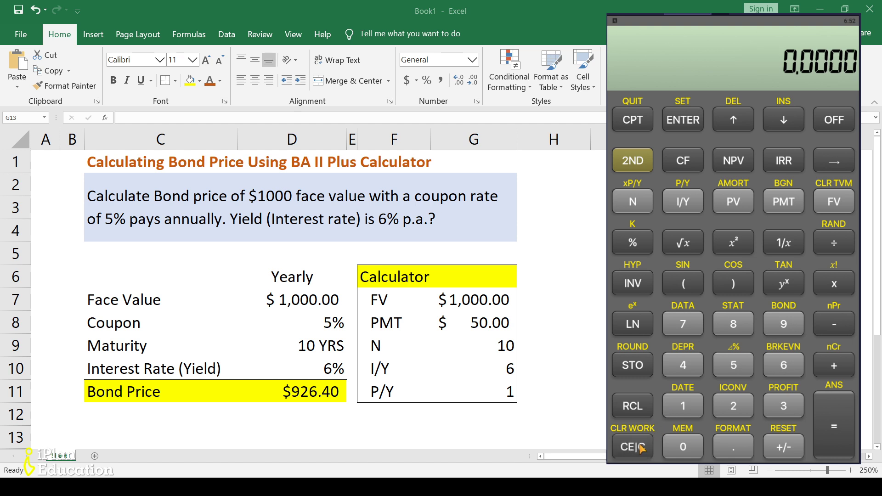
Set the calculator's payments per year (P/Y) to 1 for annual coupons.
{"action": "left_click", "coordinate": [633, 169]}
{"action": "left_click", "coordinate": [683, 198]}
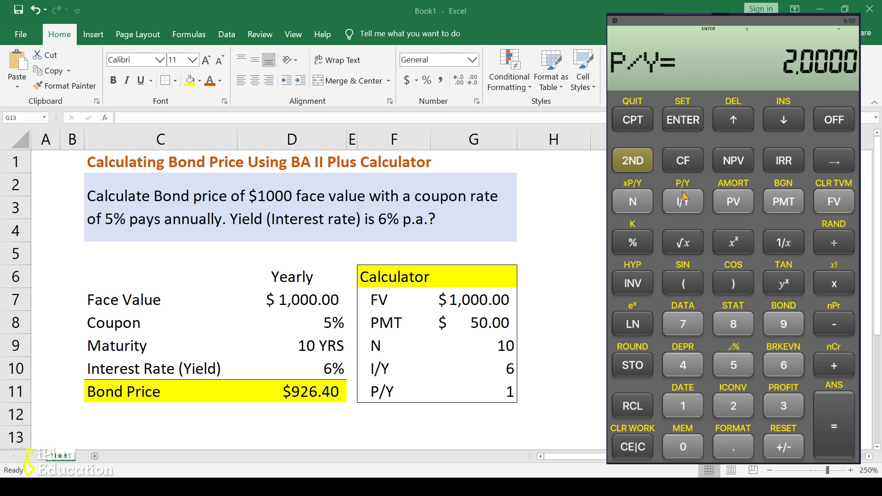
{"action": "left_click", "coordinate": [694, 404]}
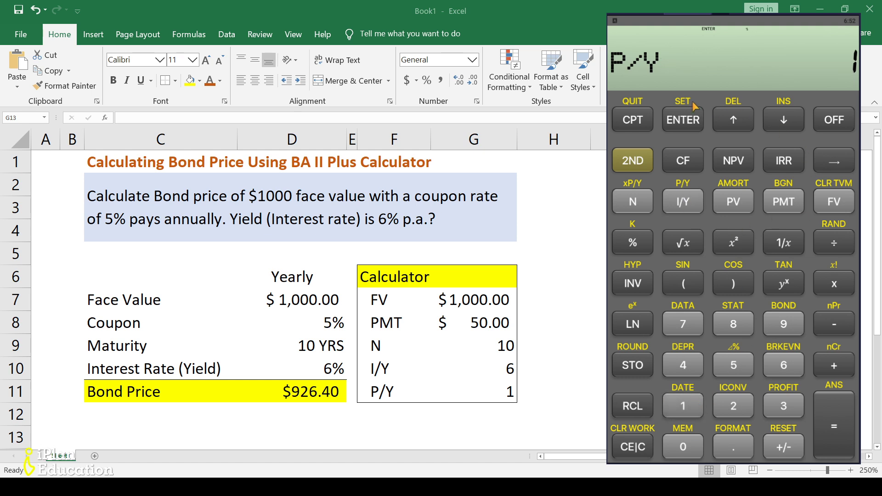
{"action": "left_click", "coordinate": [683, 116]}
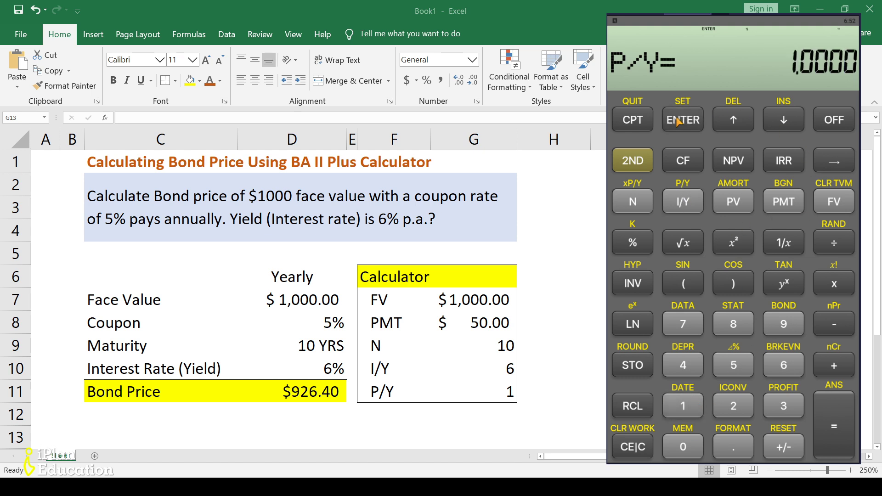
Leave the P/Y setting, reset the display to zero and clear the TVM memory again.
{"action": "left_click", "coordinate": [641, 160]}
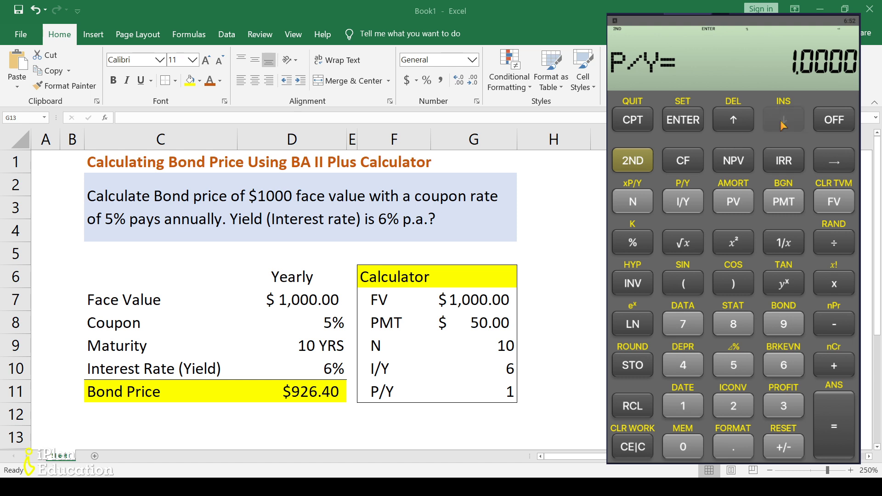
{"action": "left_click", "coordinate": [634, 161]}
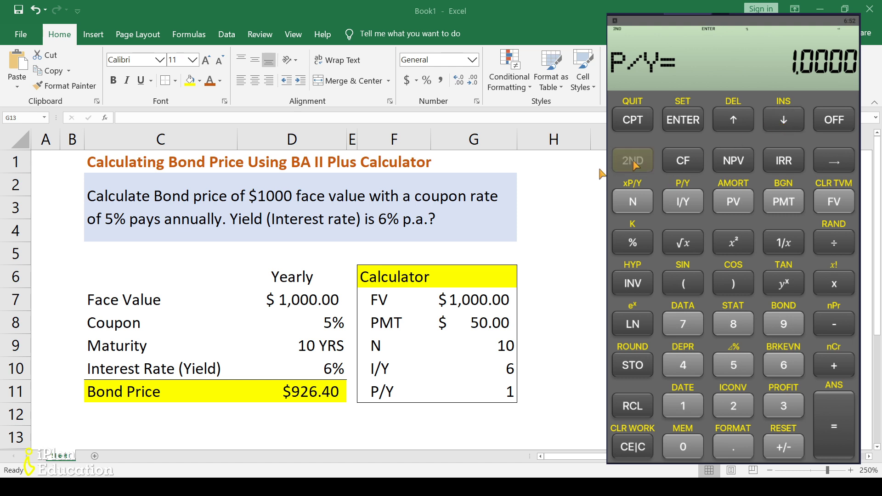
{"action": "left_click", "coordinate": [834, 202]}
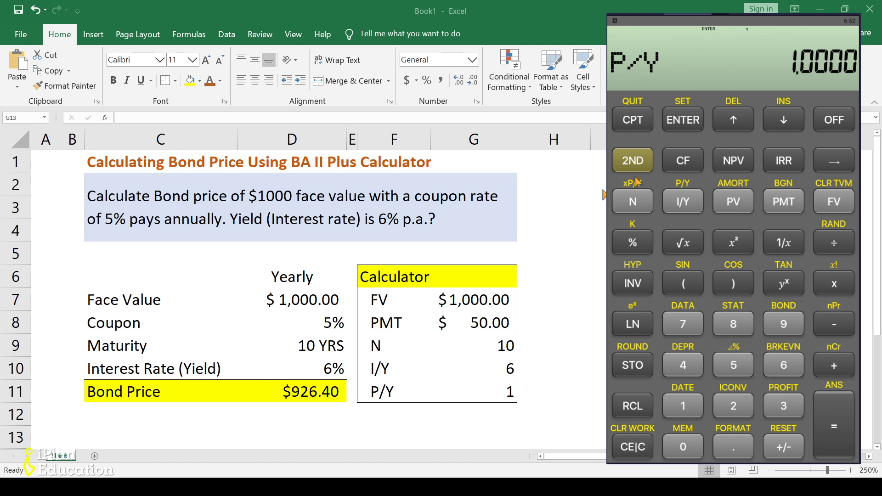
{"action": "left_click", "coordinate": [633, 161]}
{"action": "left_click", "coordinate": [834, 201]}
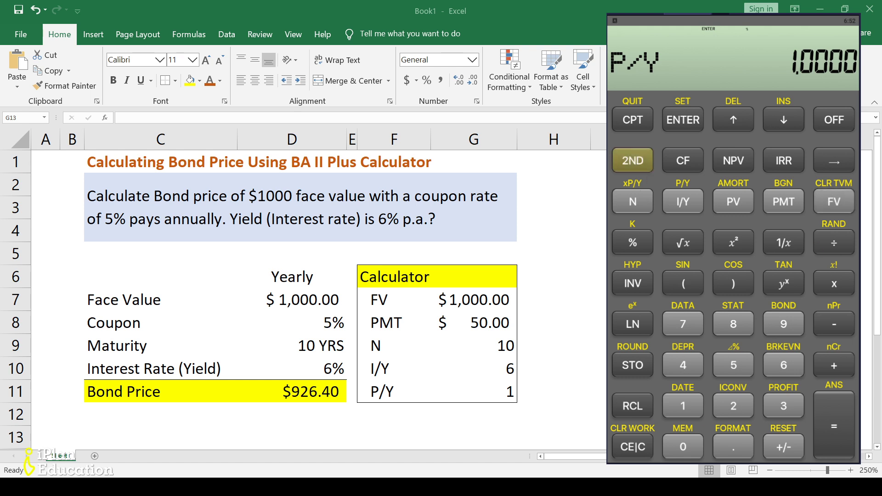
{"action": "left_click", "coordinate": [636, 448]}
{"action": "left_click", "coordinate": [639, 449]}
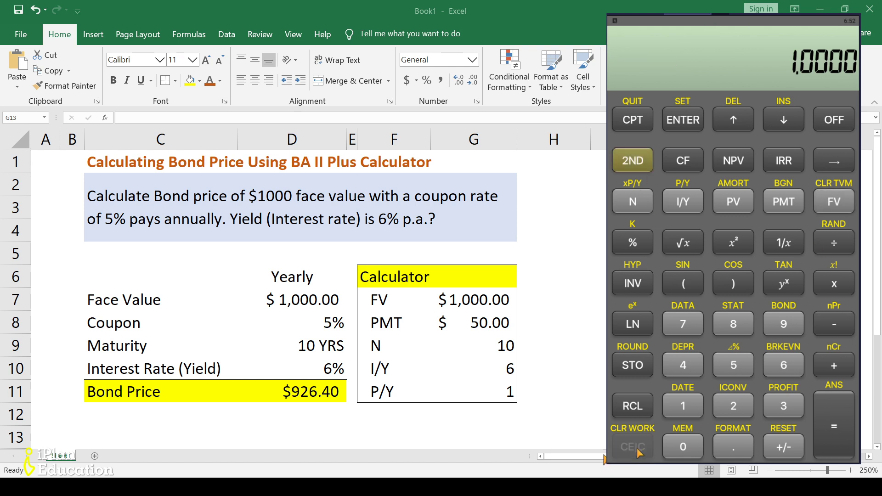
{"action": "left_click", "coordinate": [639, 450]}
{"action": "left_click", "coordinate": [633, 161]}
{"action": "left_click", "coordinate": [849, 202]}
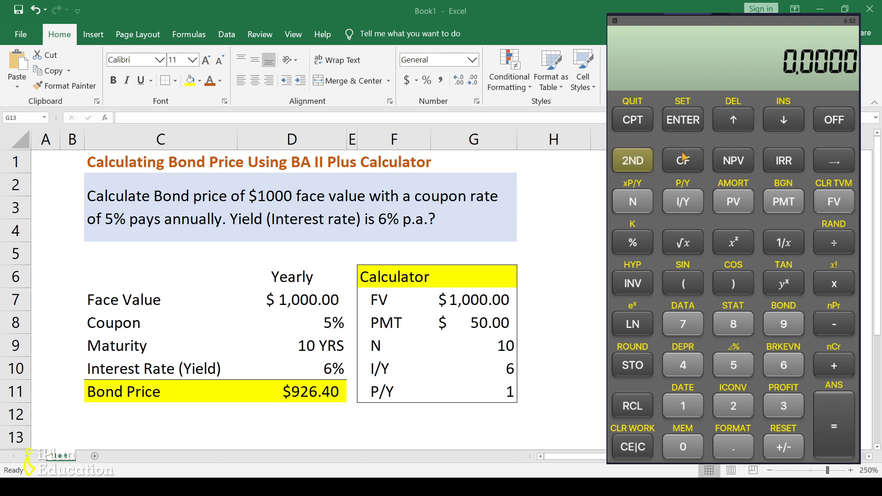
Check the calculator's P/Y setting and return to the standard calculator mode.
{"action": "left_click", "coordinate": [634, 156]}
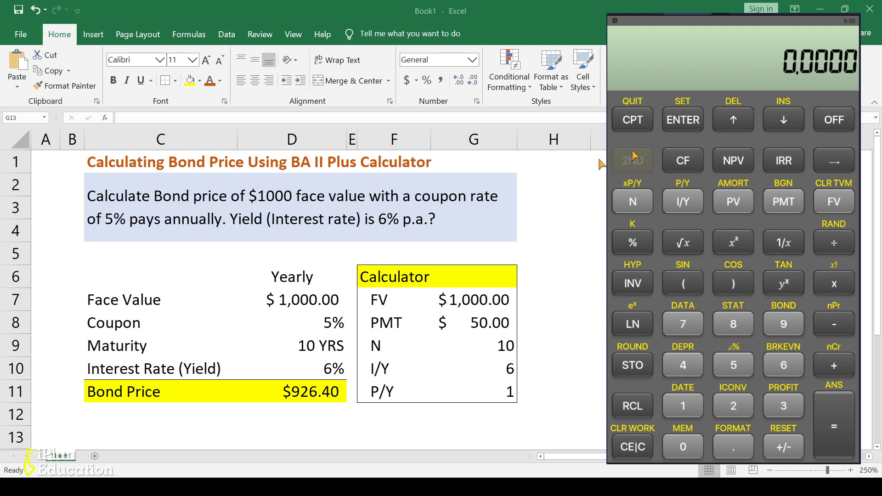
{"action": "left_click", "coordinate": [683, 201]}
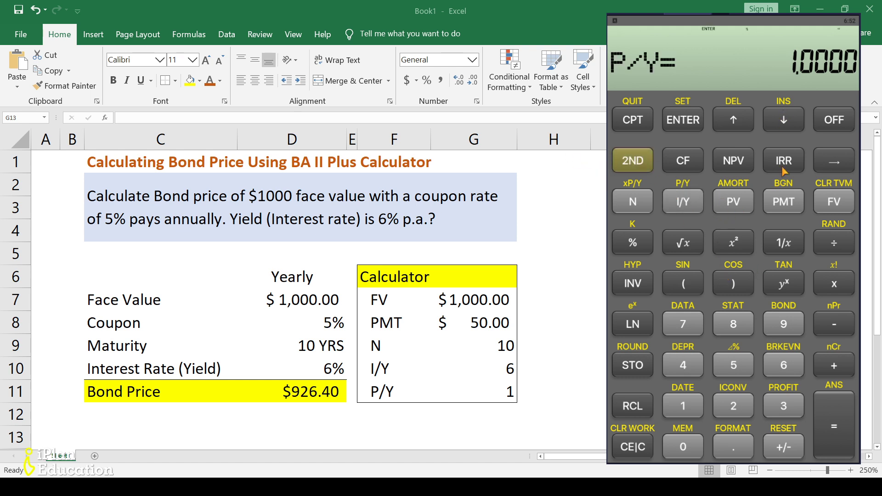
{"action": "left_click", "coordinate": [780, 120]}
{"action": "left_click", "coordinate": [639, 164]}
{"action": "left_click", "coordinate": [640, 121]}
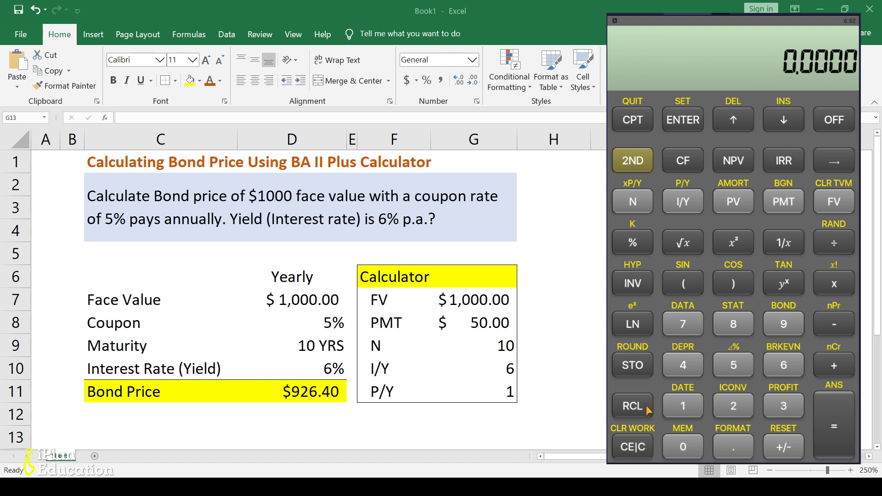
Store 1000 as the FV of the annual-pay bond on the calculator.
{"action": "left_click", "coordinate": [685, 415]}
{"action": "left_click", "coordinate": [688, 447]}
{"action": "left_click", "coordinate": [689, 448]}
{"action": "left_click", "coordinate": [688, 448]}
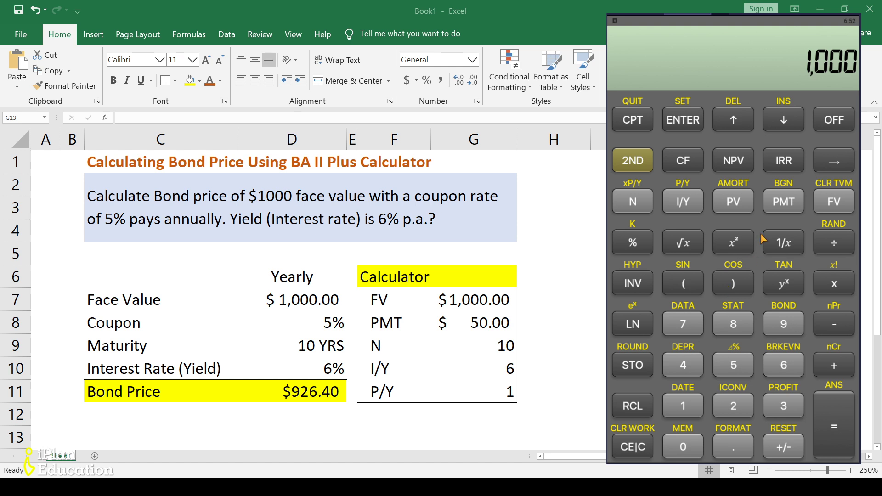
{"action": "left_click", "coordinate": [833, 202]}
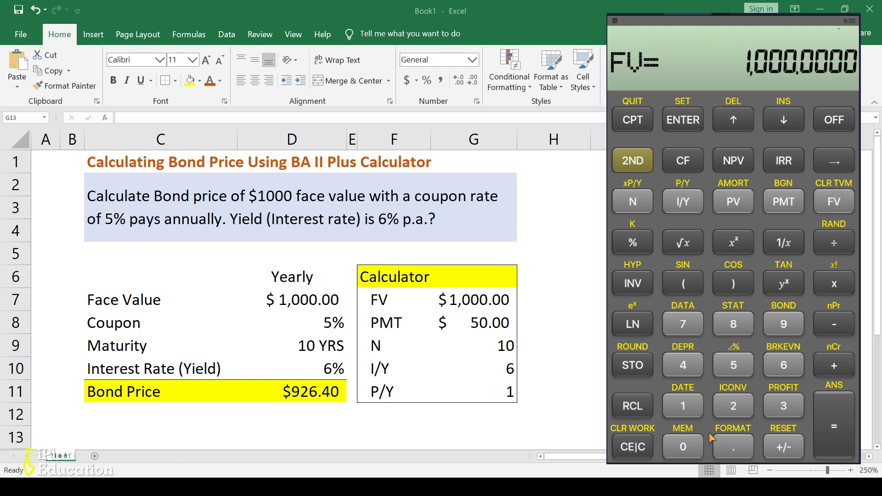
Store 50 as PMT and 10 as N for the annual-pay bond with one payment per year.
{"action": "left_click", "coordinate": [732, 369]}
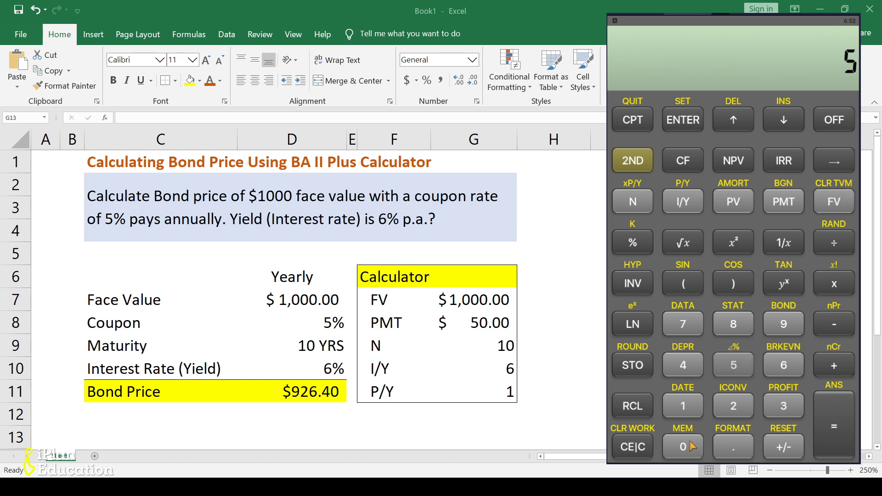
{"action": "left_click", "coordinate": [683, 448]}
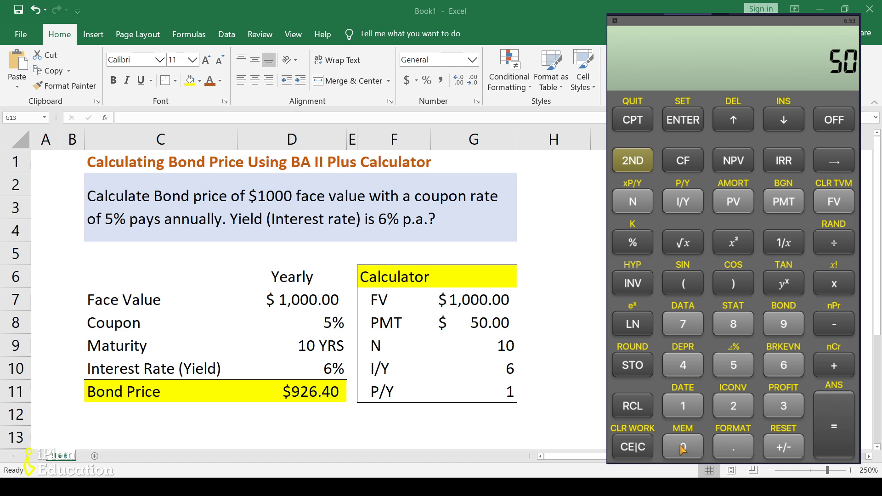
{"action": "left_click", "coordinate": [783, 202]}
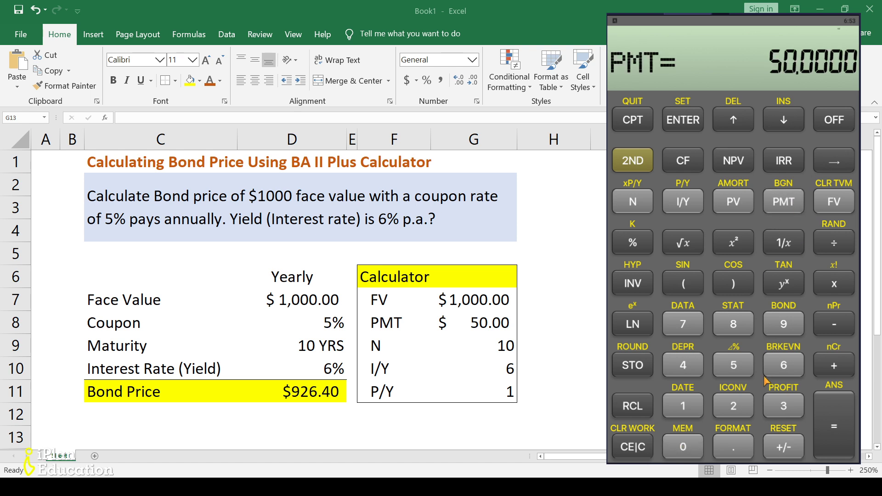
{"action": "left_click", "coordinate": [678, 416]}
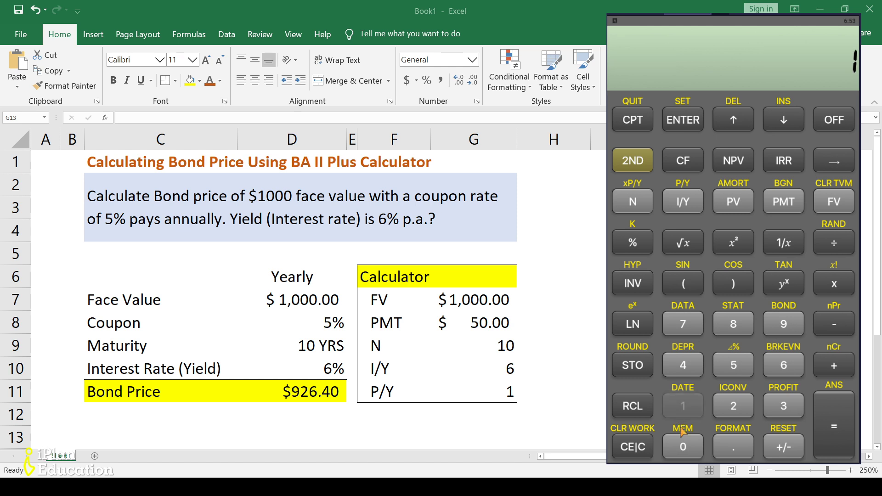
{"action": "left_click", "coordinate": [690, 449]}
{"action": "left_click", "coordinate": [646, 202]}
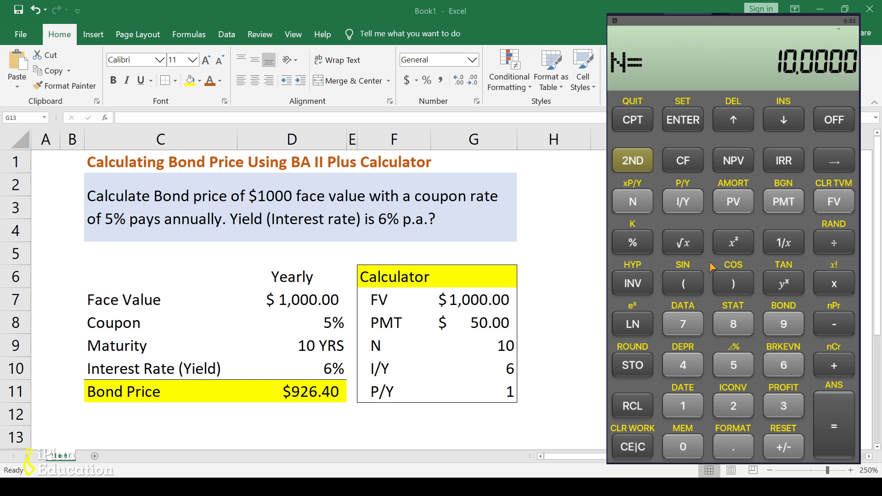
Enter 6 as I/Y and compute the annual-pay bond's PV using the corrected P/Y setting.
{"action": "left_click", "coordinate": [793, 372]}
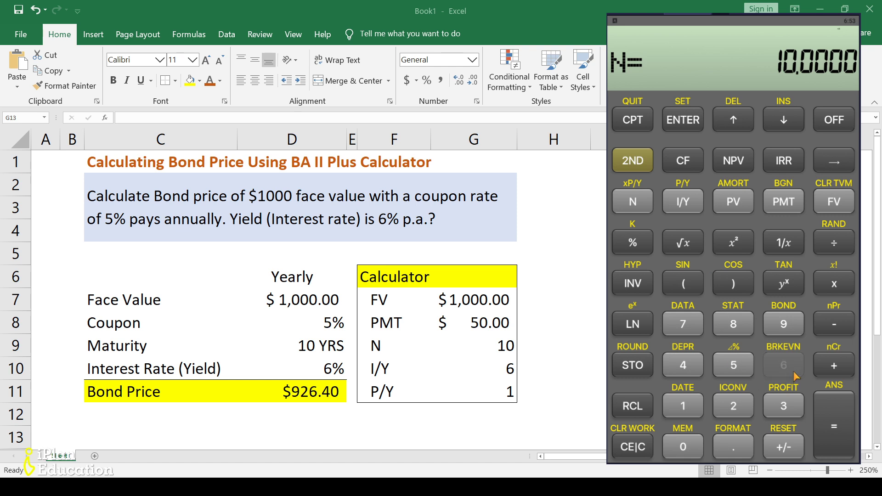
{"action": "left_click", "coordinate": [700, 211]}
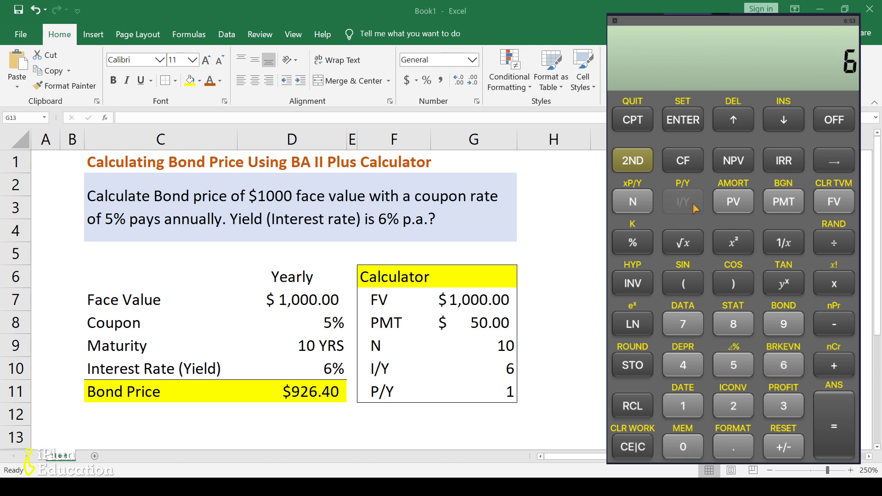
{"action": "left_click", "coordinate": [645, 129]}
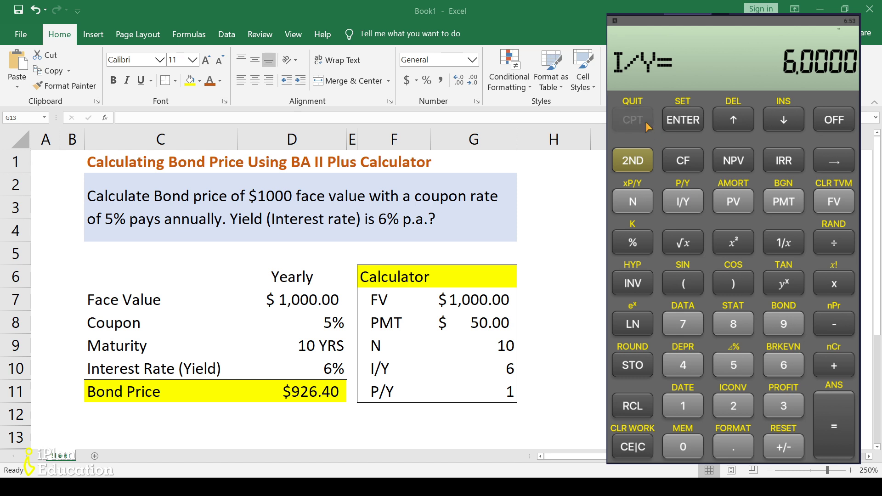
{"action": "left_click", "coordinate": [735, 214]}
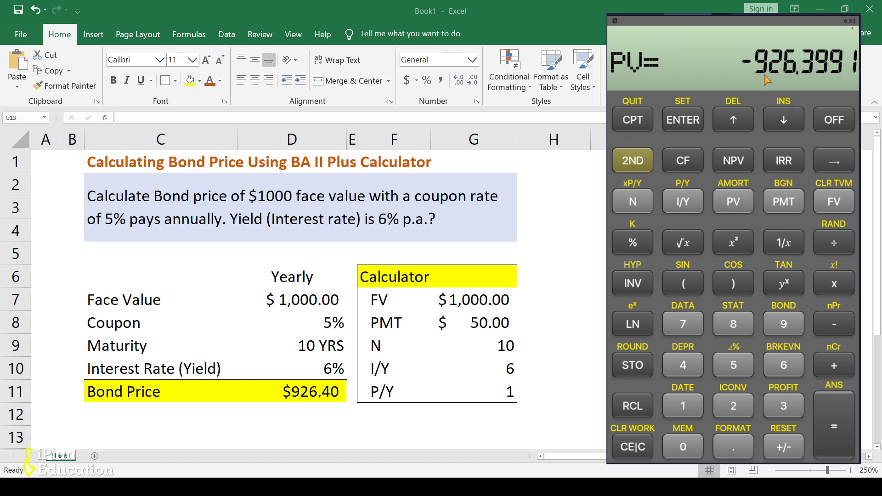